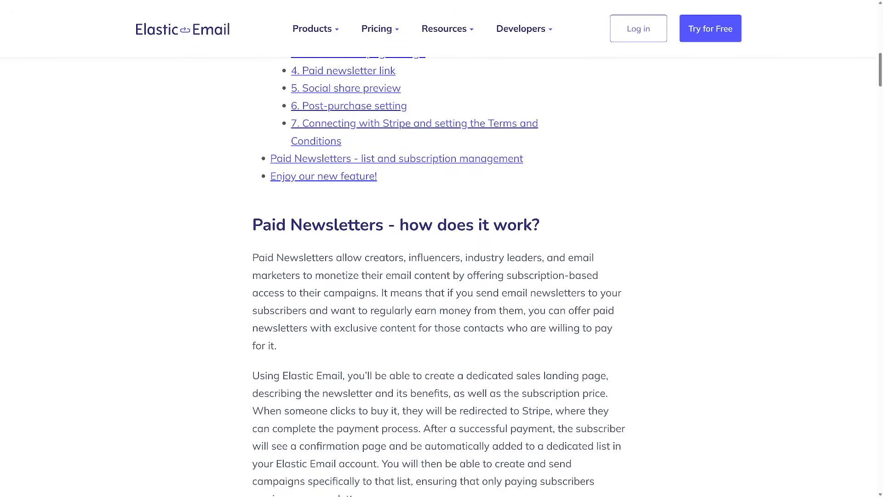
Scroll through the Paid Newsletters article and open the example's Buy Premium Content checkout.
scroll(564, 282, "down", 6)
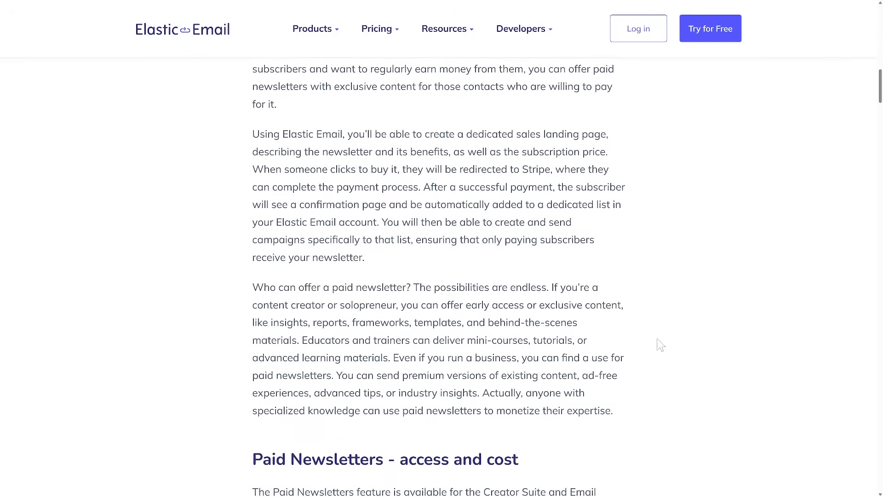
scroll(680, 343, "down", 9)
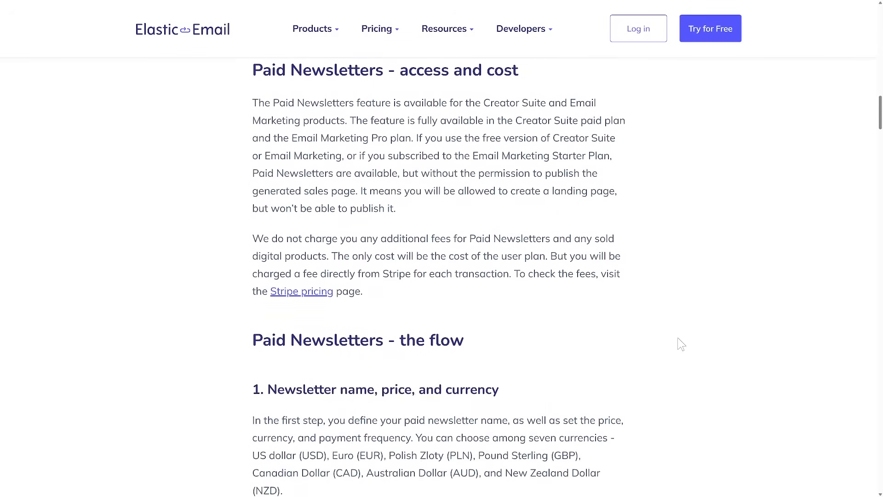
scroll(682, 344, "down", 8)
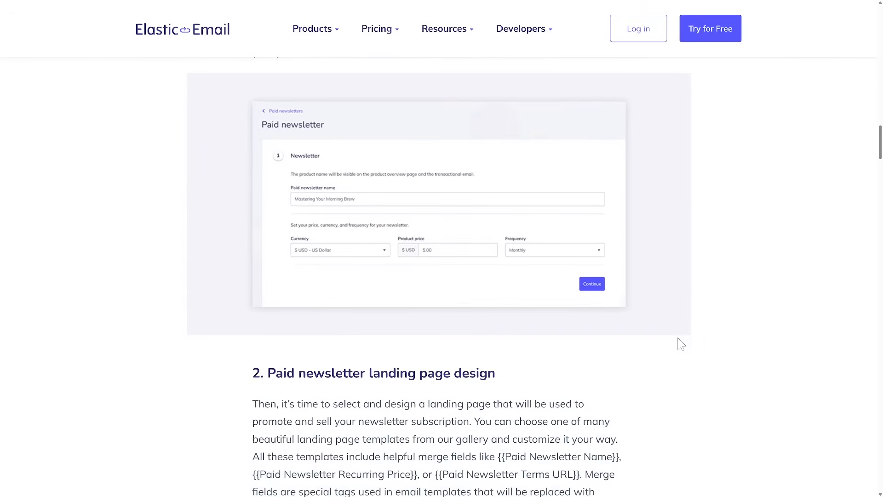
scroll(681, 344, "down", 5)
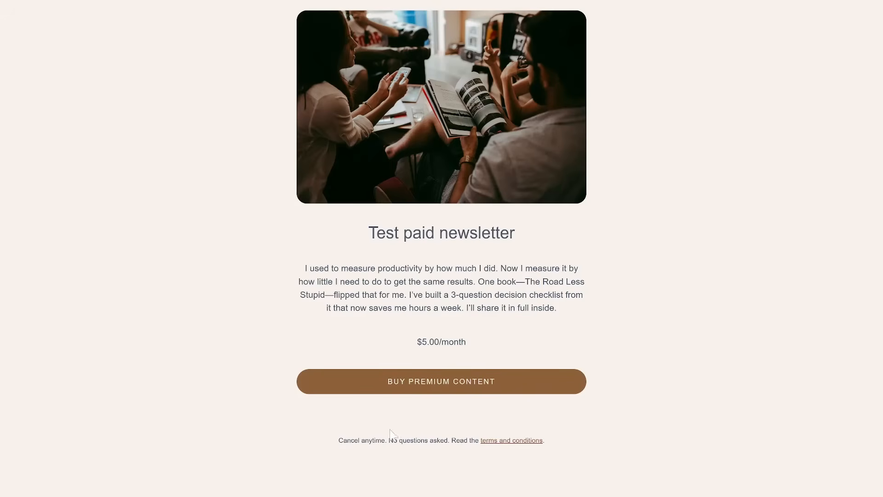
left_click(522, 387)
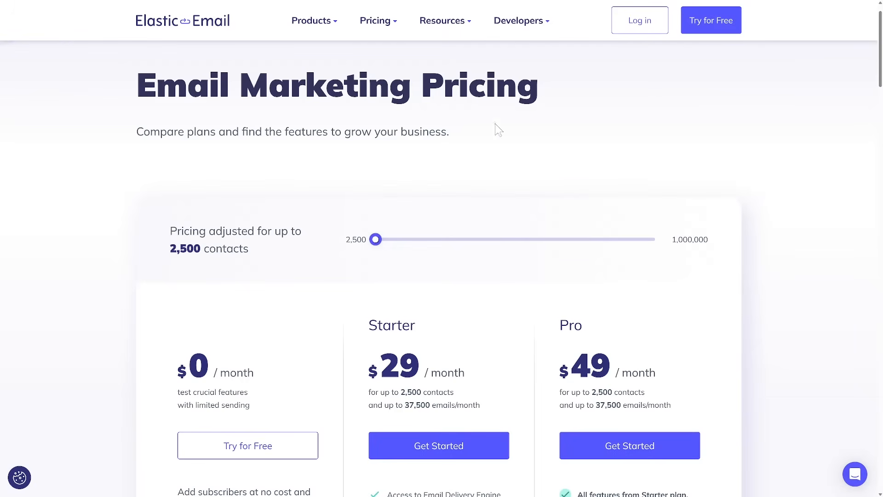
Scroll the Email Marketing pricing table and highlight Paid Newsletters under the Pro plan.
mouse_move(378, 25)
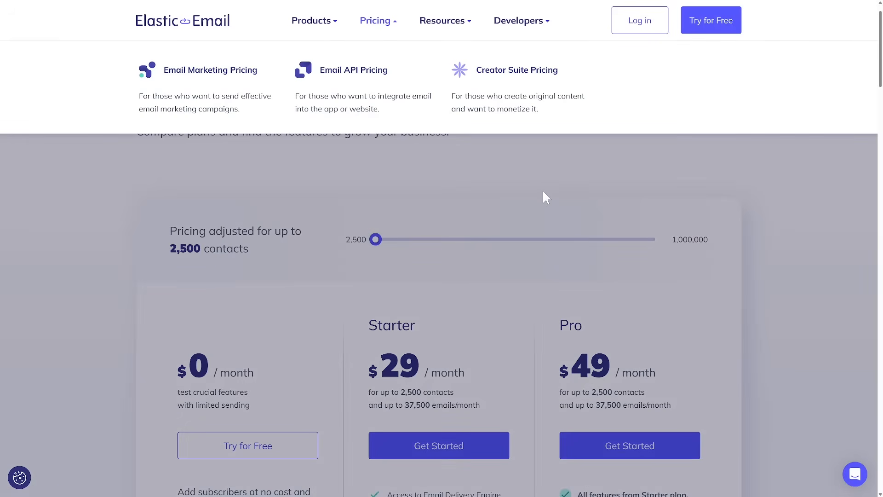
scroll(540, 202, "down", 3)
scroll(530, 215, "down", 2)
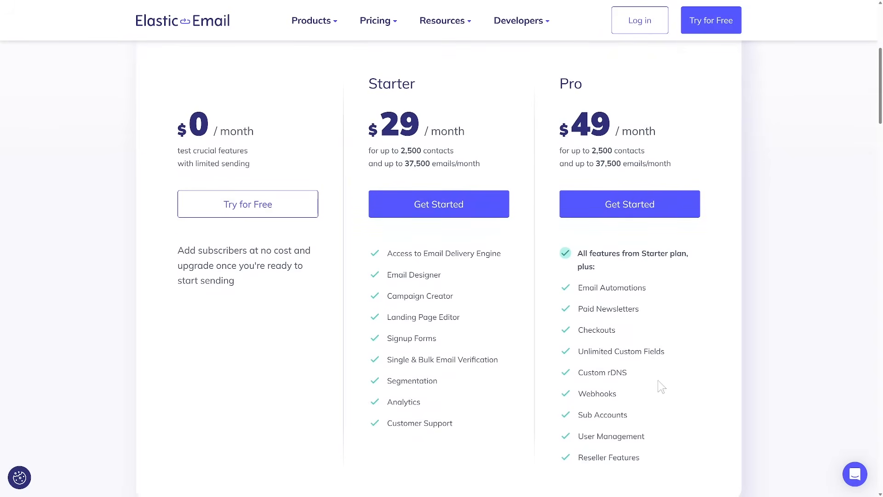
left_click_drag(640, 309, 566, 318)
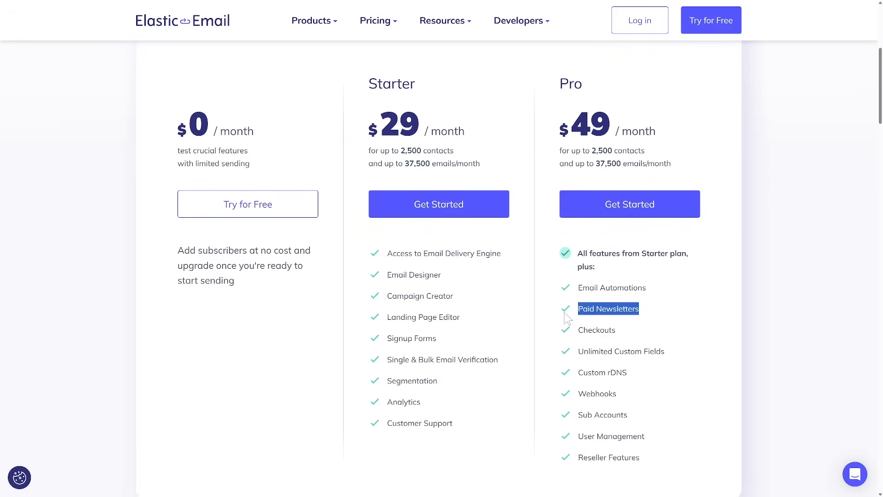
left_click(766, 322)
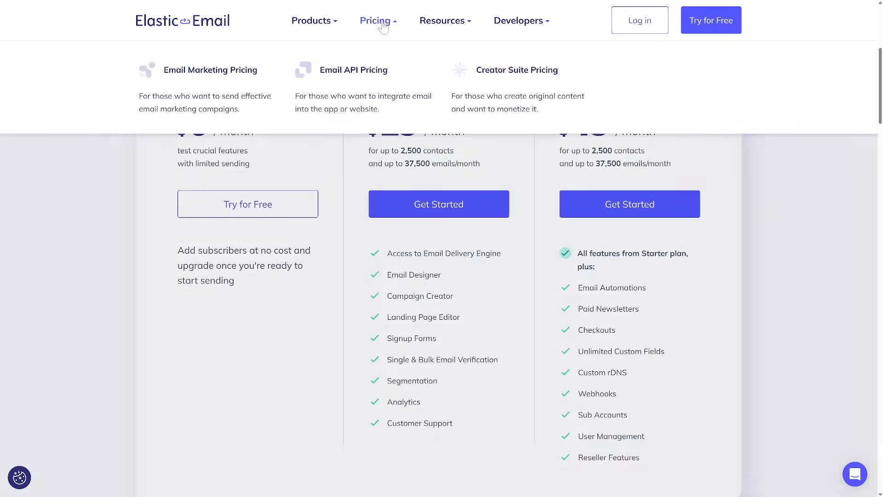
Open Creator Suite Pricing to compare its Free and $19/month plans.
left_click(473, 69)
scroll(608, 197, "down", 2)
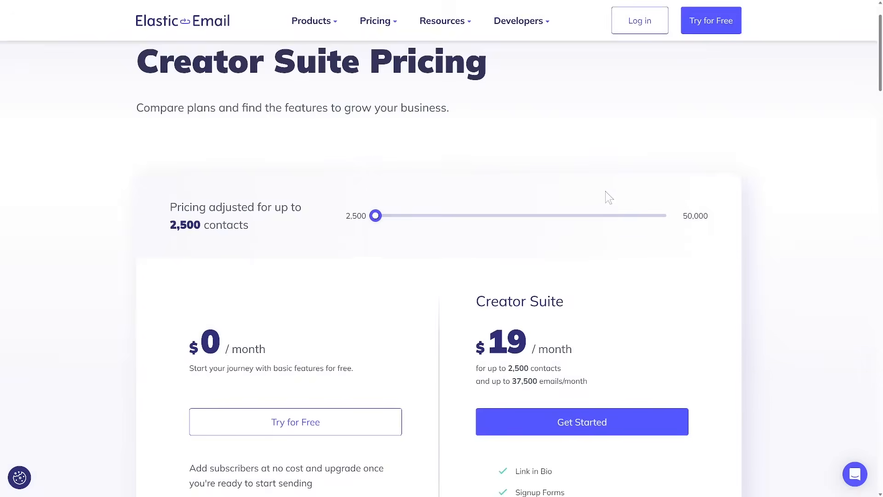
scroll(607, 197, "down", 5)
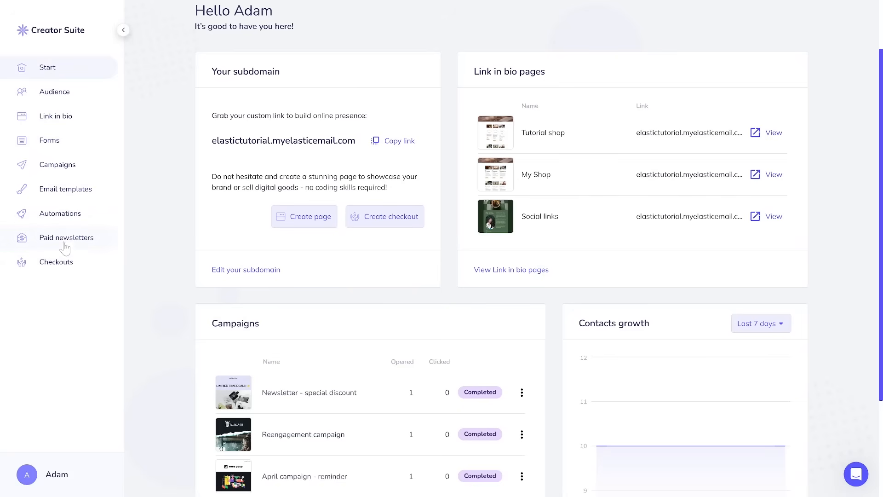
Open the paid newsletters list, search 'test', check the Status filter and view Drafts.
left_click(66, 247)
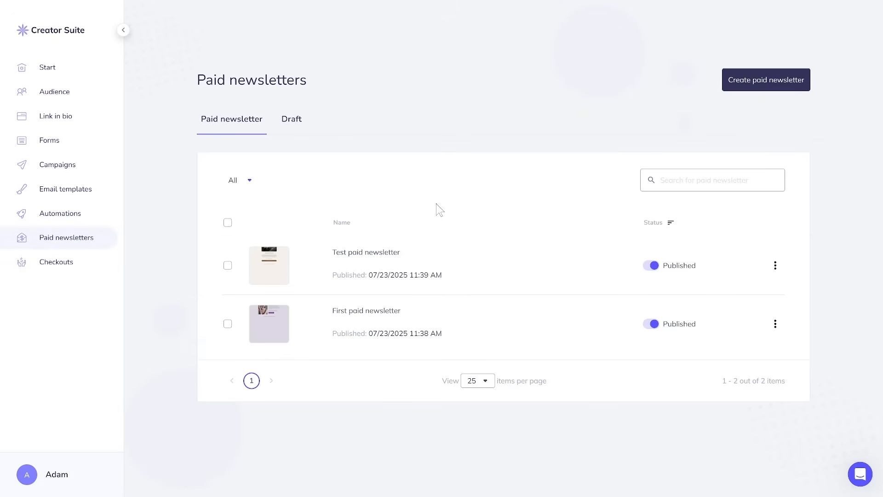
left_click(688, 186)
type("test")
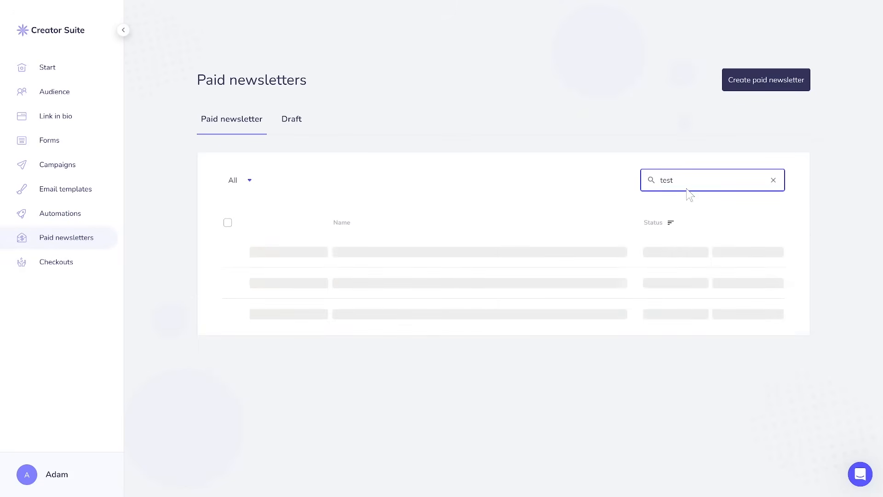
left_click(672, 224)
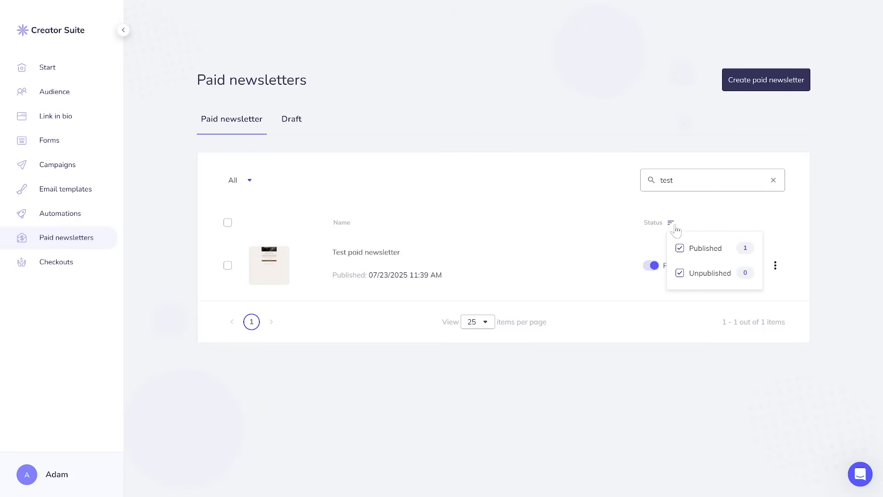
left_click(287, 122)
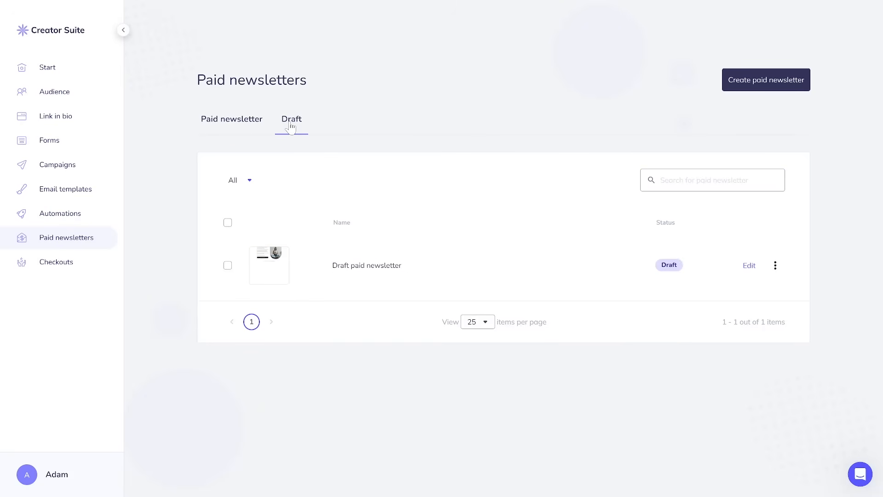
Start a new paid newsletter and open the example landing page's checkout.
left_click(738, 92)
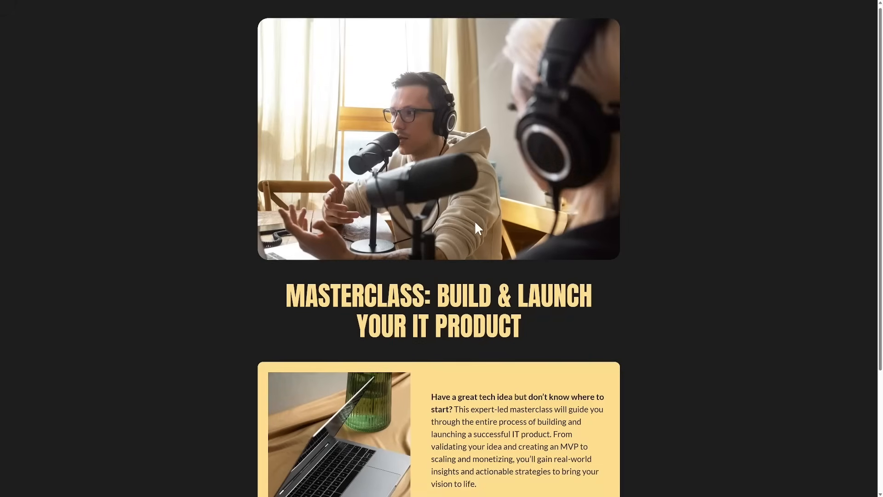
scroll(474, 221, "down", 4)
left_click(458, 396)
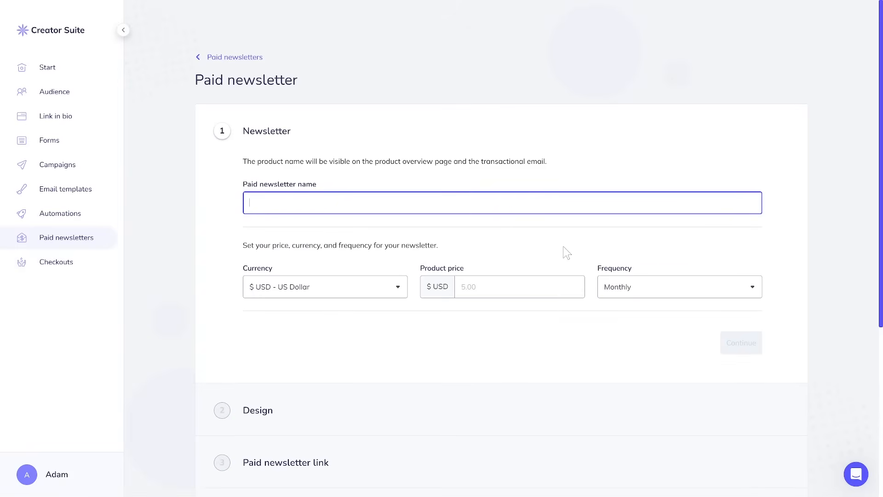
Name it 'Tutorial newsletter', priced 5.00 USD paid Monthly, and continue to Design.
type("Tutorial newsletter")
left_click(362, 294)
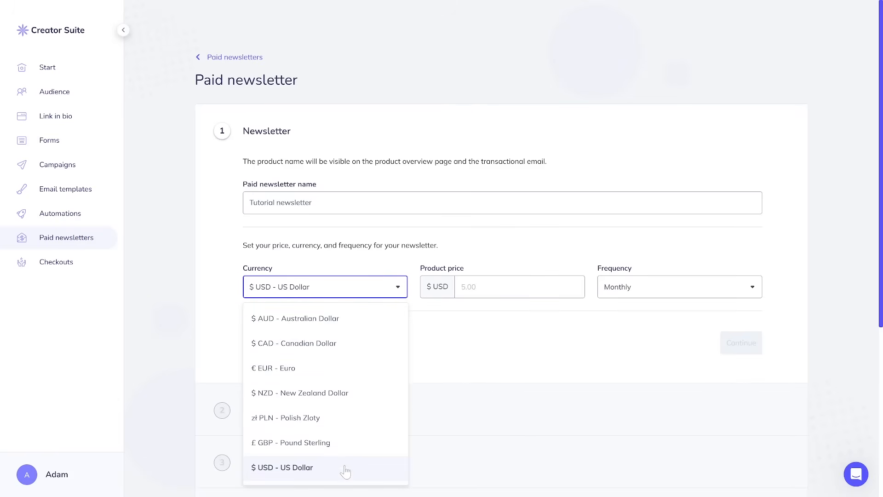
left_click(474, 287)
type("5.00")
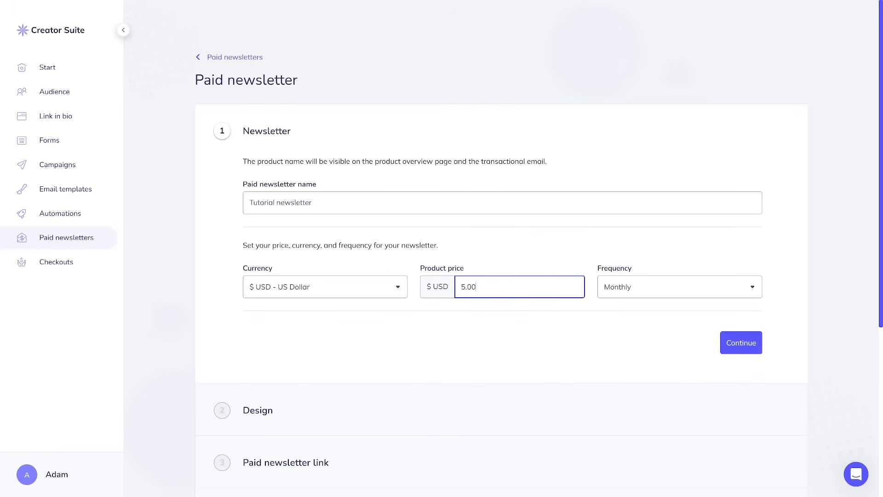
left_click(628, 337)
left_click(644, 297)
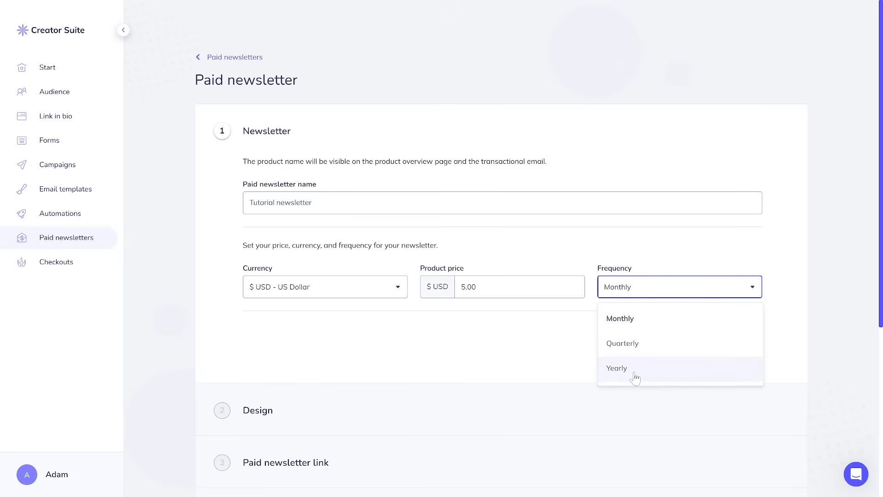
left_click(586, 355)
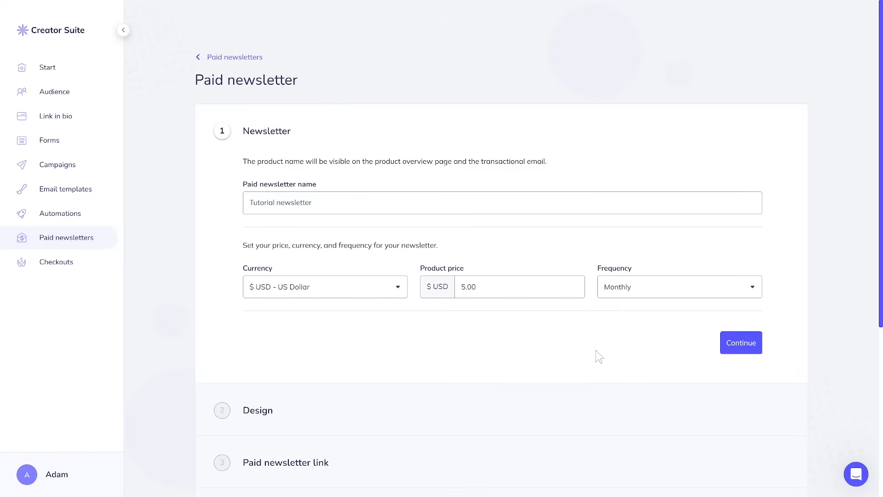
left_click(748, 352)
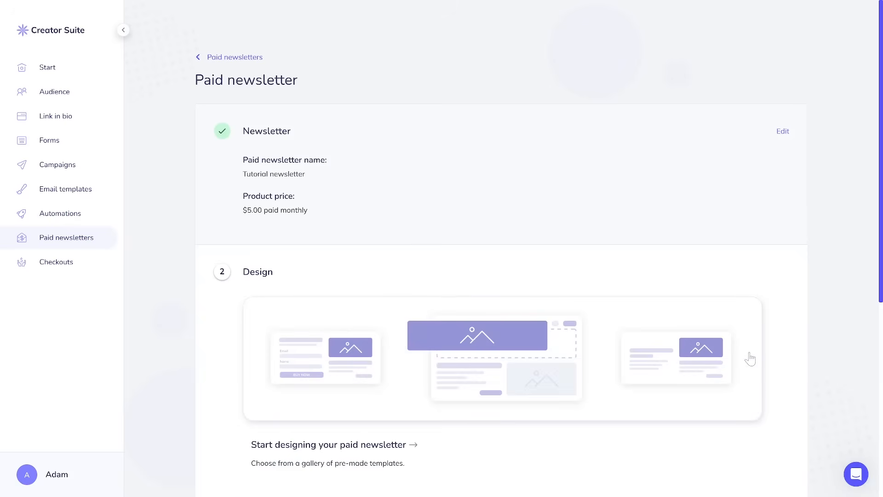
Browse the landing page templates, preview Light Pink full-page, and open it for editing.
scroll(749, 357, "down", 2)
left_click(631, 305)
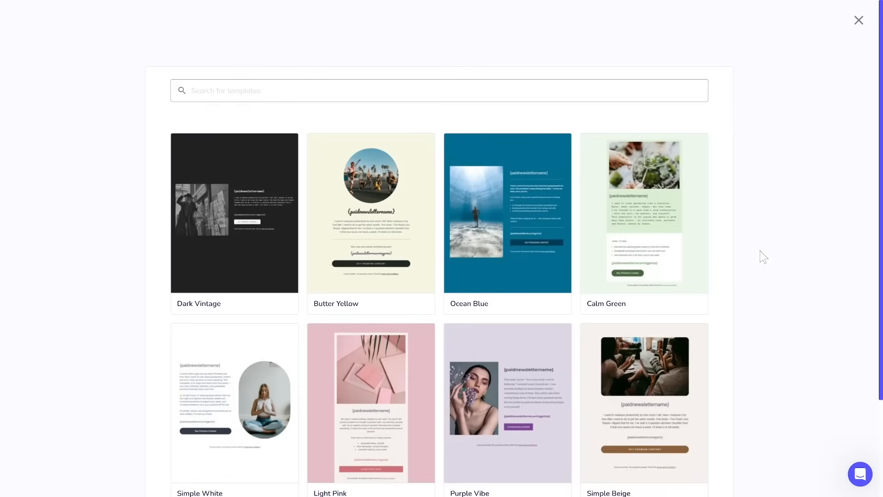
scroll(721, 231, "down", 2)
scroll(270, 162, "down", 1)
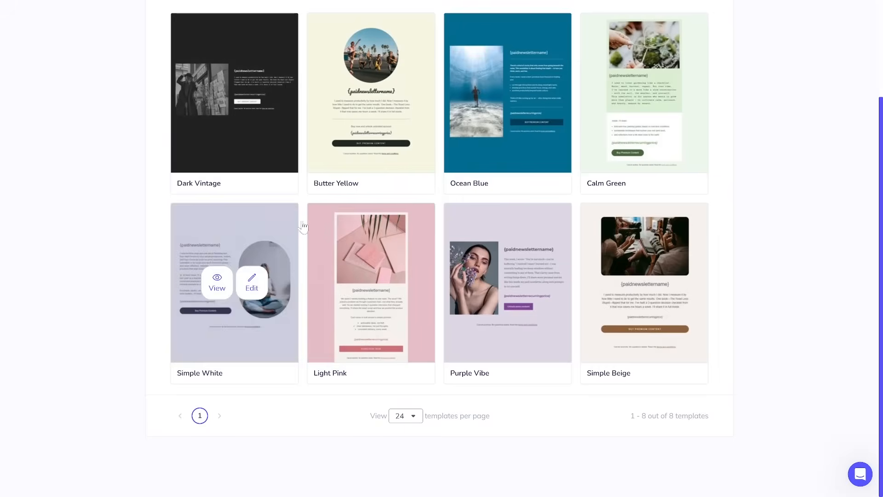
mouse_move(672, 282)
scroll(709, 304, "up", 1)
mouse_move(368, 325)
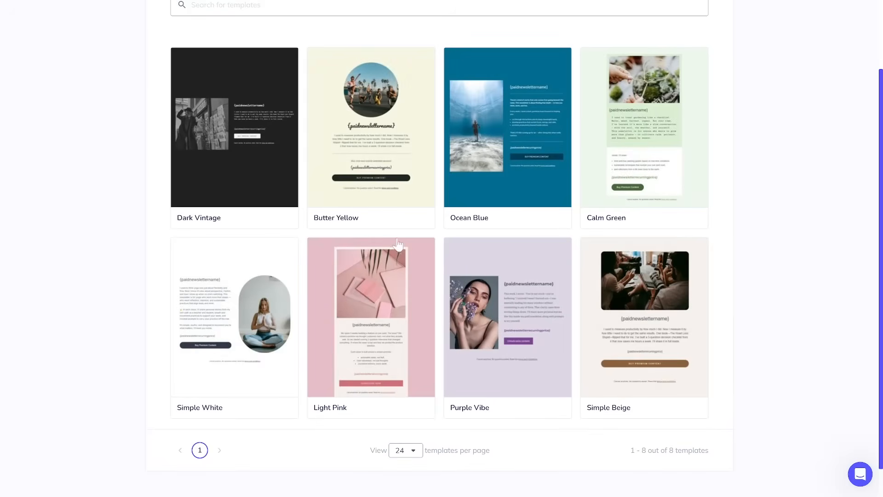
left_click(355, 319)
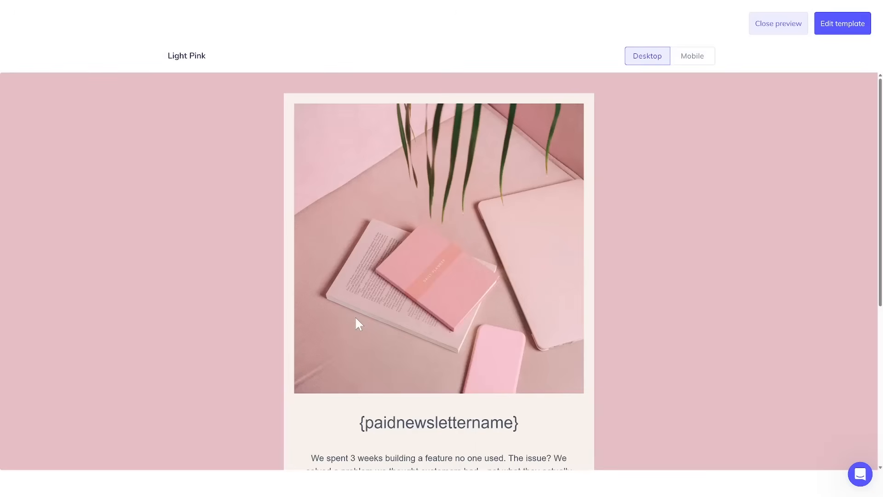
scroll(730, 259, "down", 5)
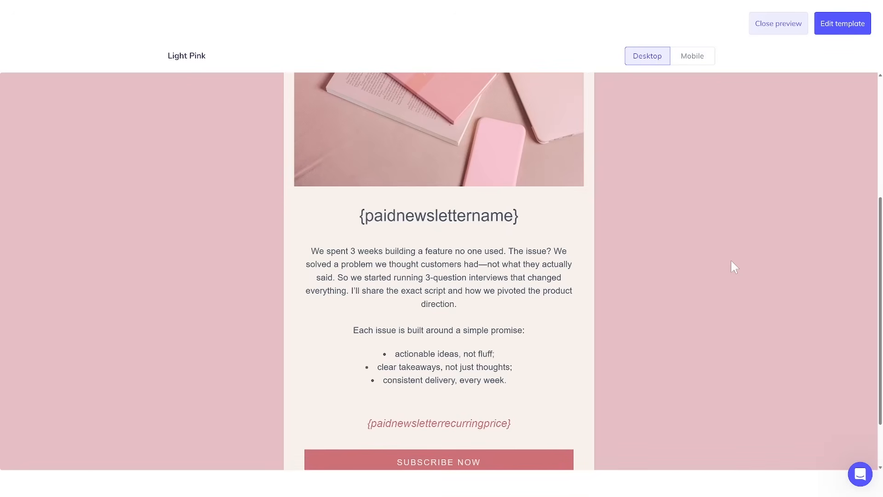
scroll(734, 266, "up", 3)
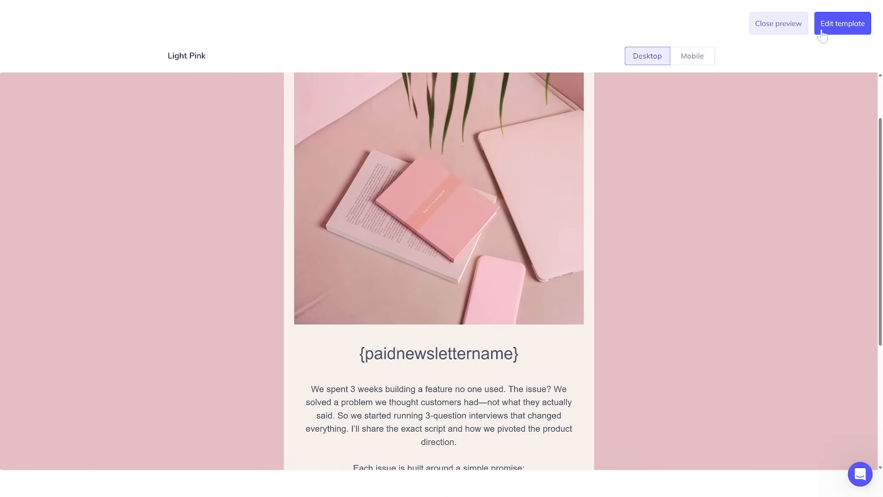
left_click(821, 41)
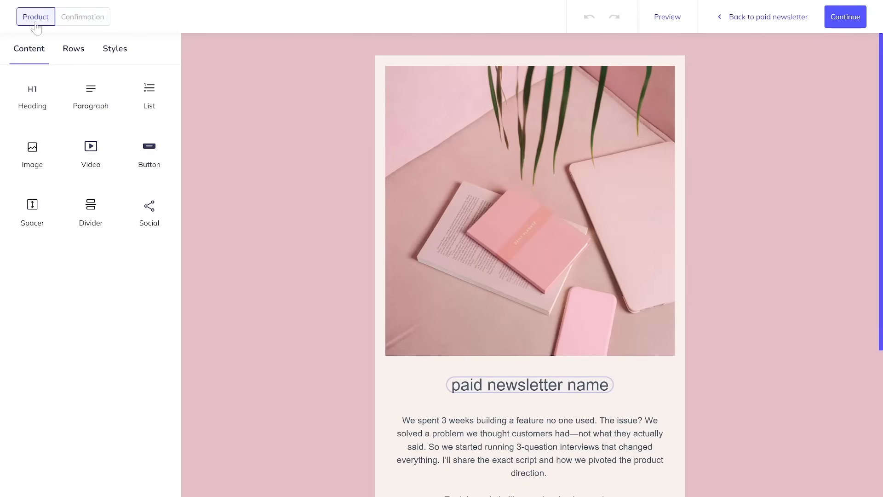
Switch between the template's Product and Confirmation pages.
left_click(75, 22)
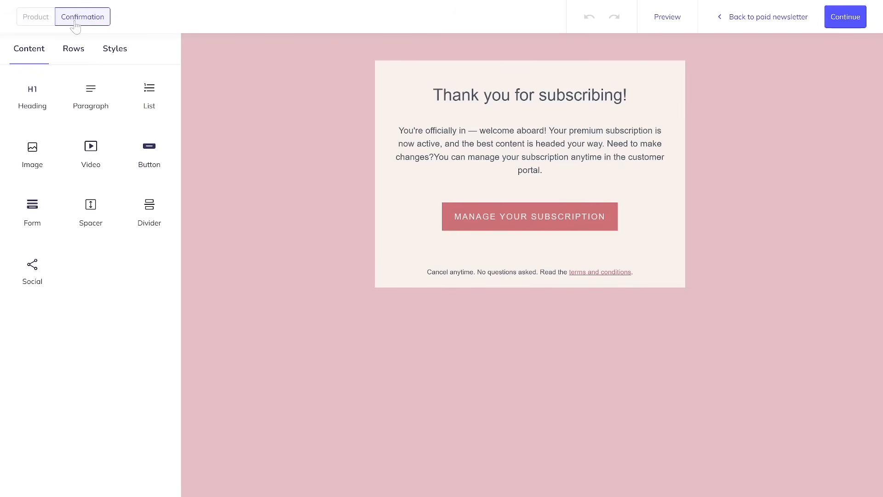
left_click(49, 23)
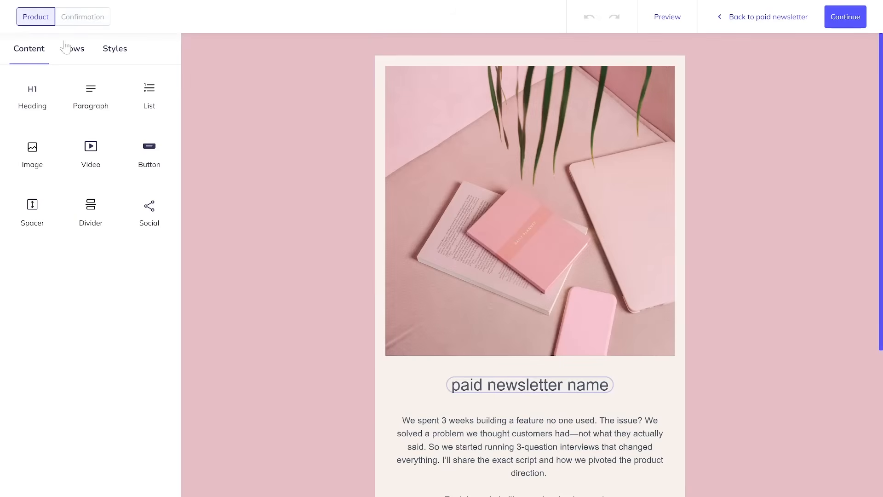
scroll(497, 184, "down", 4)
scroll(258, 89, "up", 3)
left_click(92, 18)
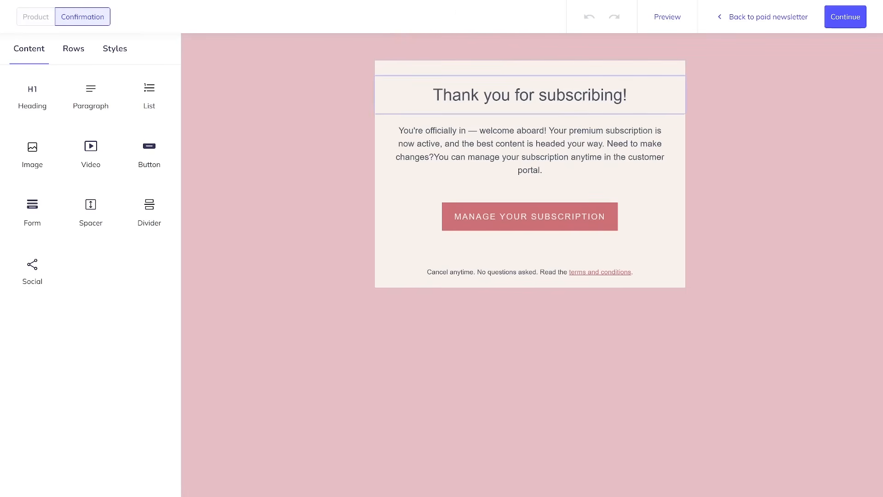
left_click(23, 19)
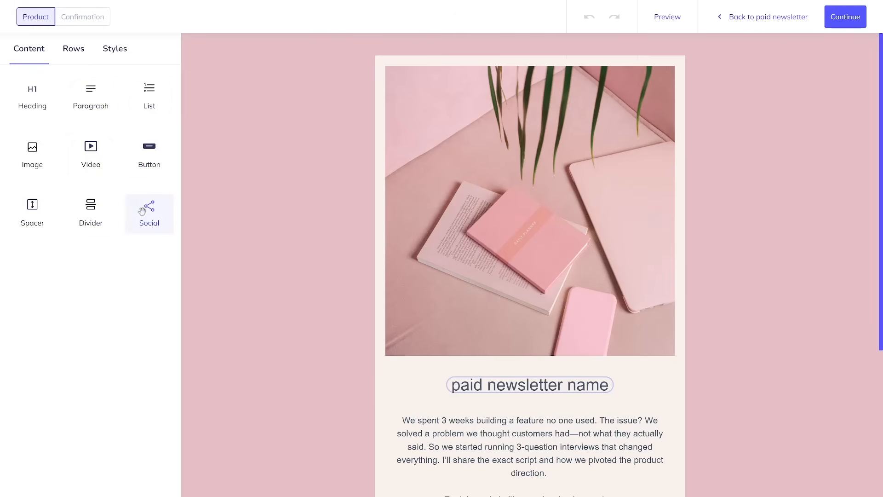
Inspect the Stripe-connected Subscribe Now button and intro paragraph, then preview the product email.
scroll(452, 244, "down", 5)
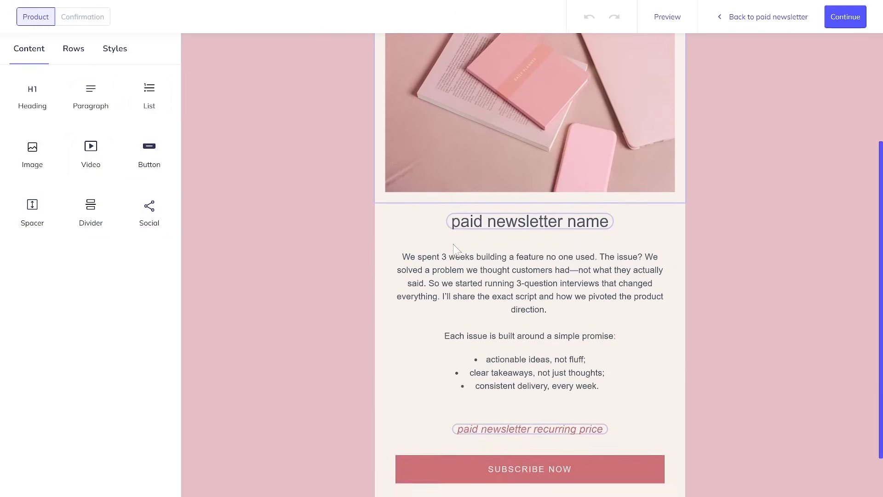
scroll(530, 265, "down", 1)
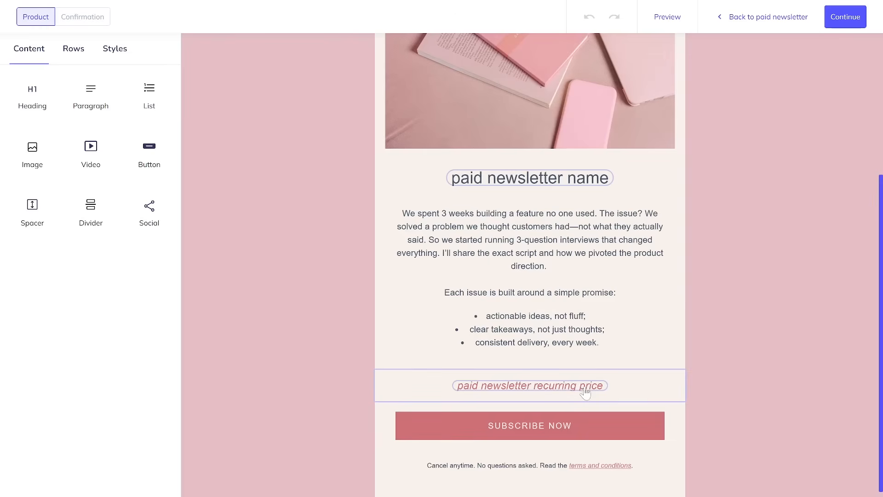
scroll(528, 389, "down", 1)
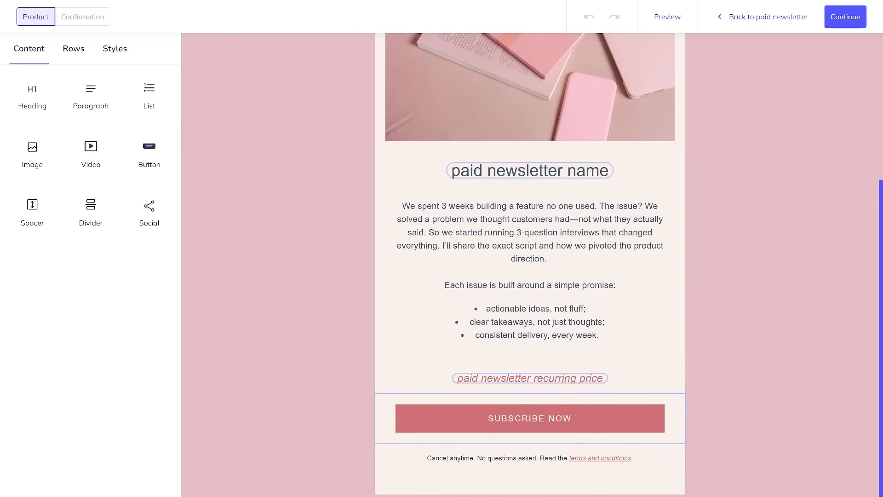
left_click(572, 418)
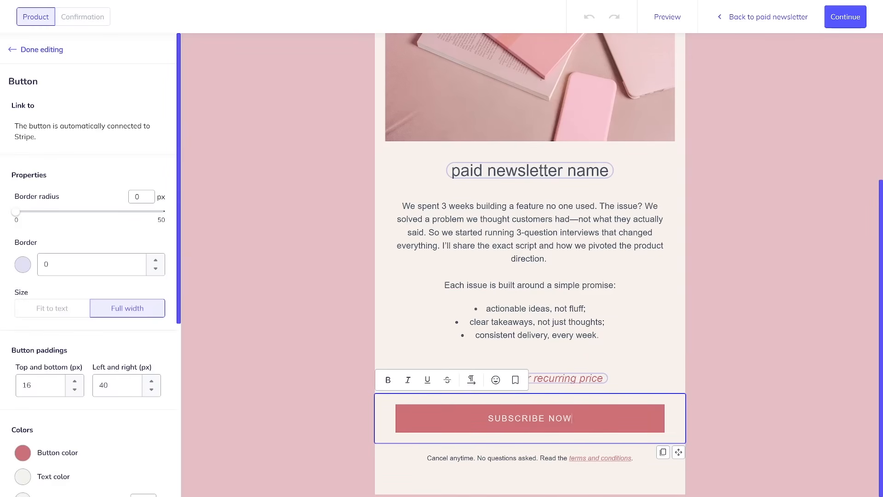
triple_click(64, 140)
left_click(99, 138)
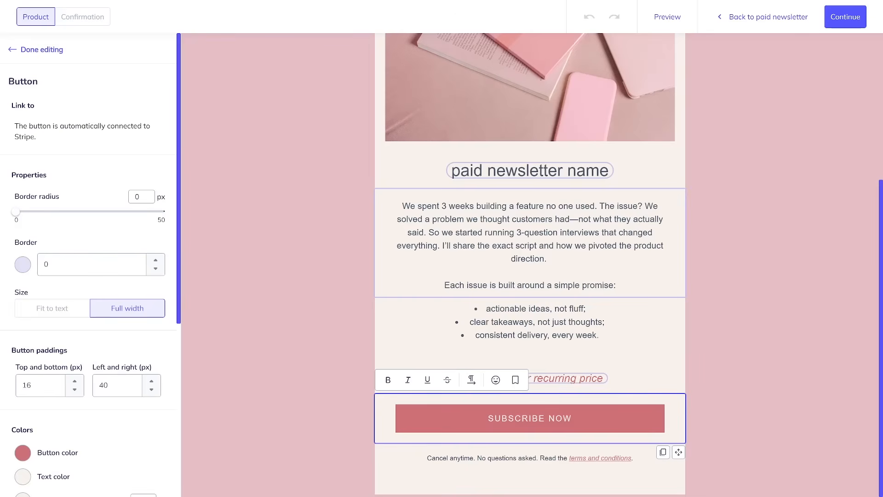
left_click(529, 272)
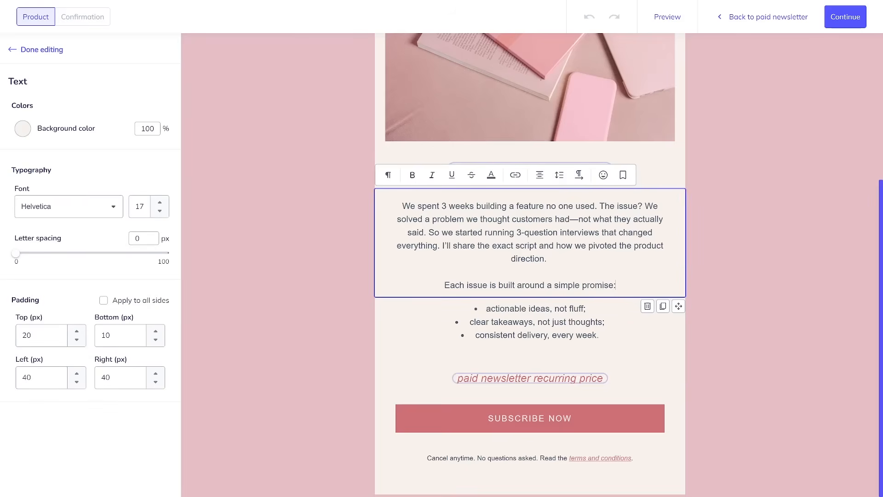
scroll(686, 49, "up", 3)
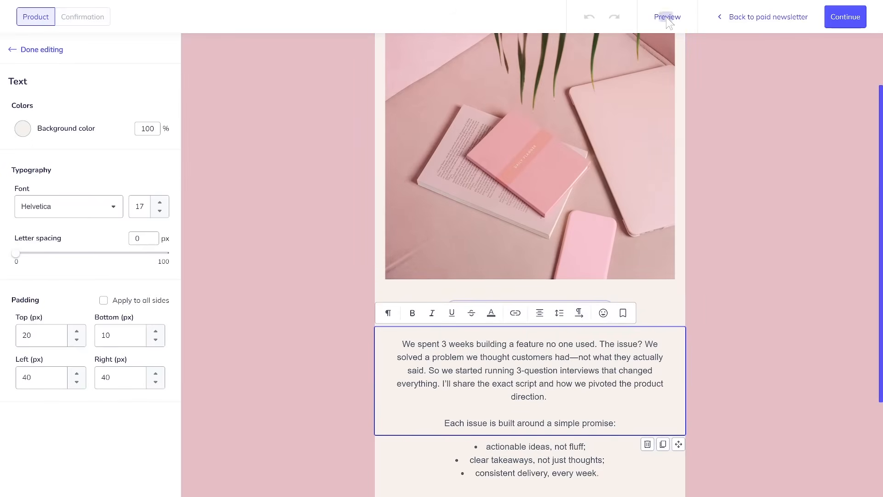
left_click(667, 17)
Preview the product email at Mobile width, then close it and show the Confirmation page.
scroll(639, 194, "down", 3)
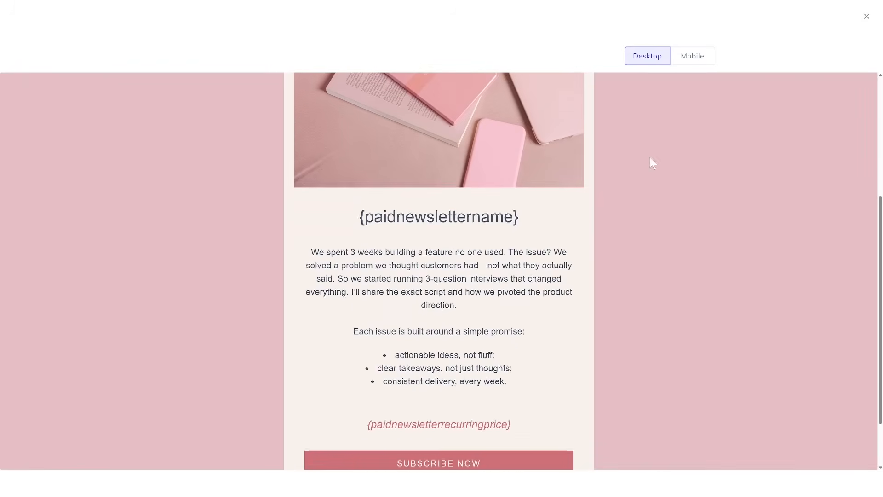
left_click(693, 60)
scroll(483, 230, "down", 5)
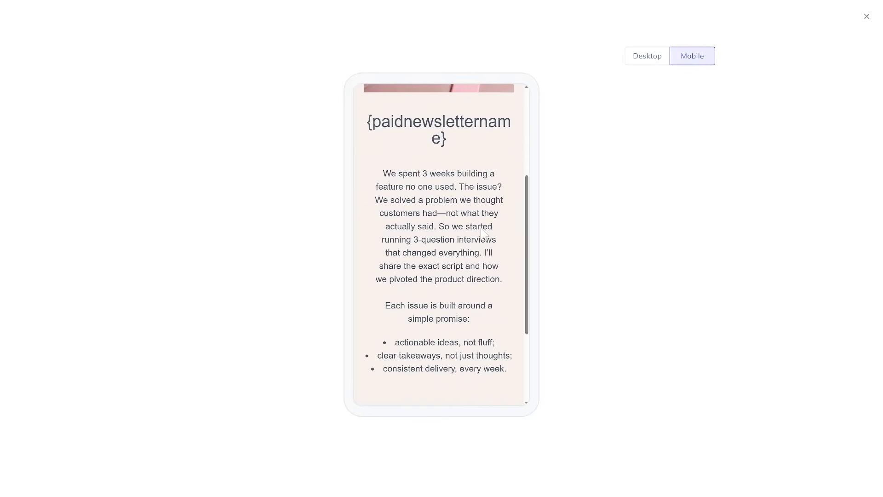
scroll(486, 223, "up", 5)
scroll(485, 219, "up", 1)
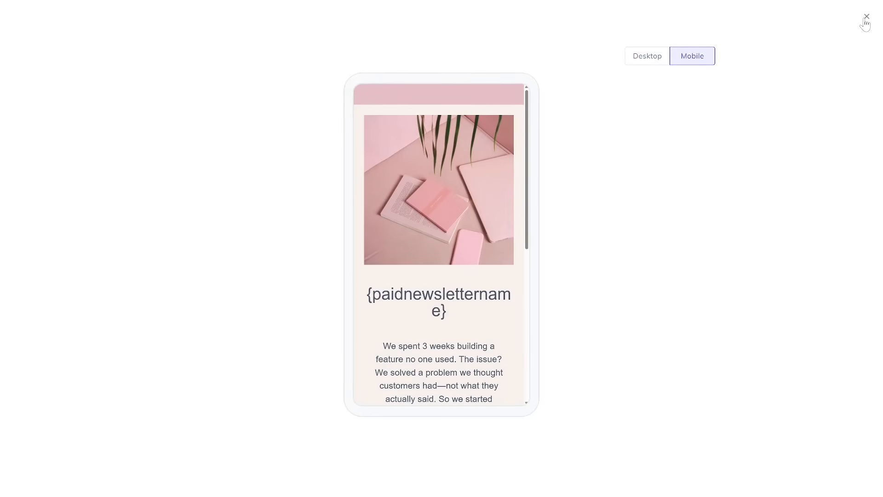
left_click(866, 21)
left_click(87, 20)
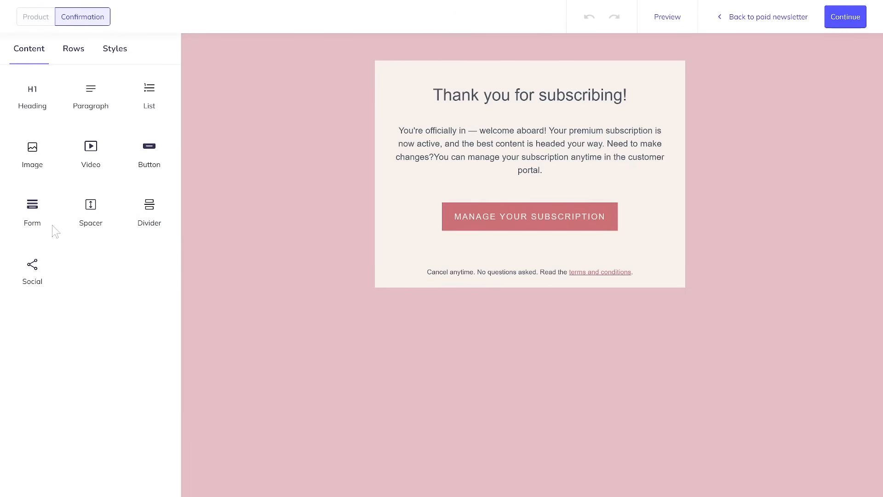
Add a signup Form below Manage Your Subscription and check the button and terms link targets.
left_click_drag(35, 215, 496, 198)
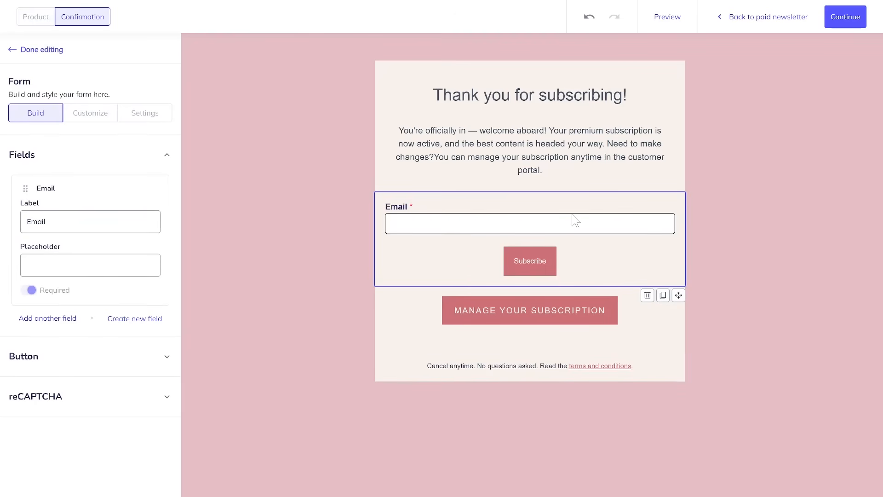
left_click_drag(679, 295, 662, 340)
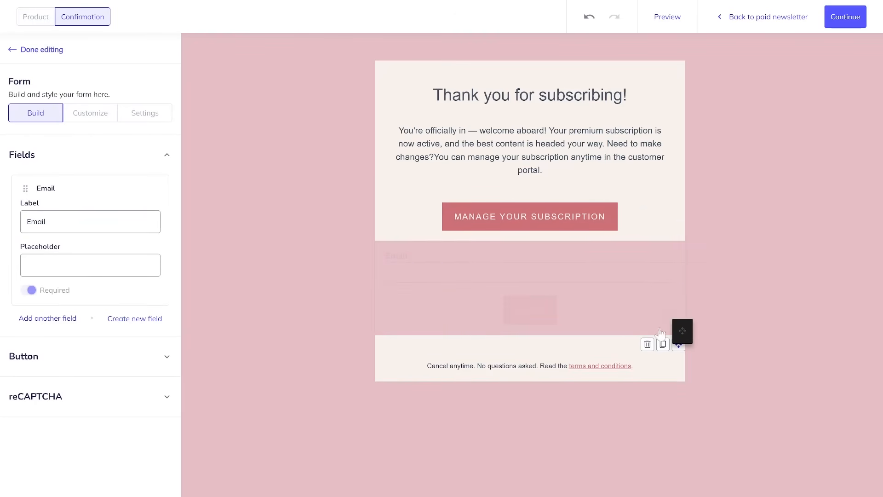
left_click(656, 205)
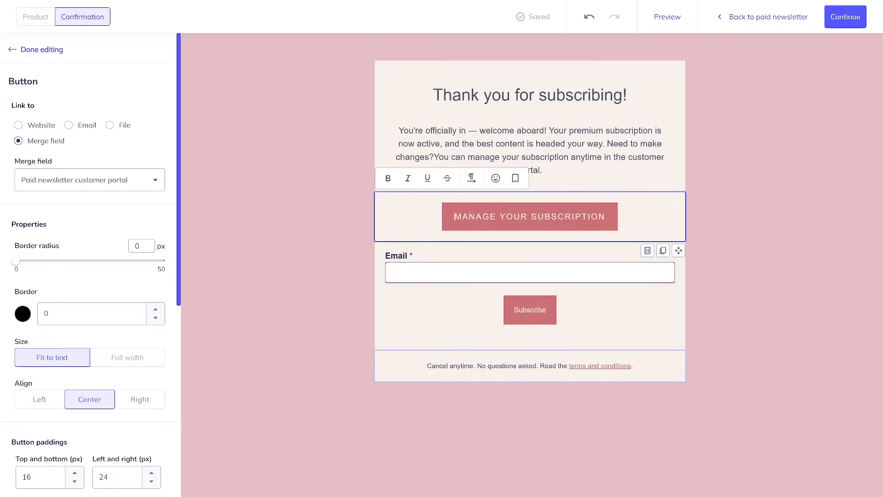
left_click(598, 366)
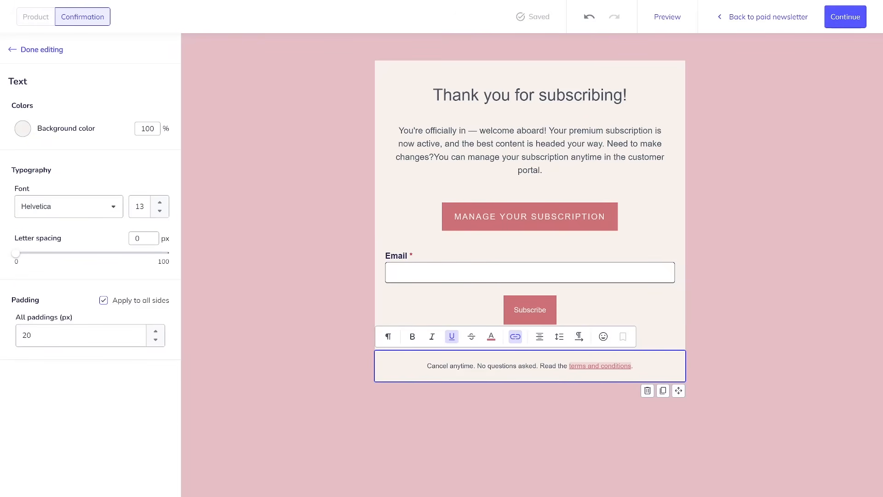
left_click(515, 342)
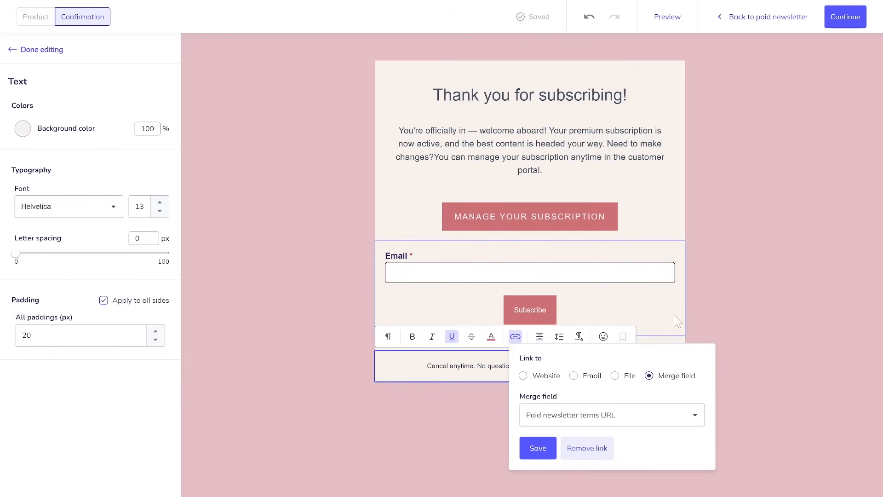
left_click(735, 313)
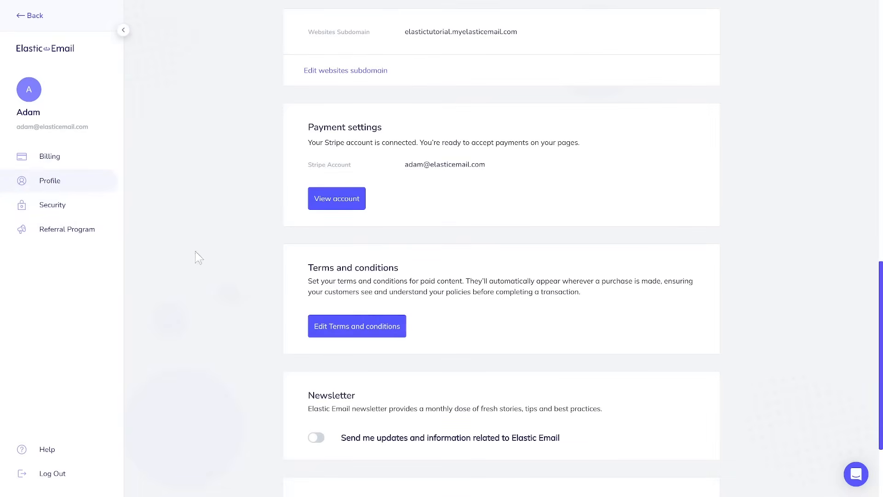
Open the Terms and conditions template and read through its opening sections.
left_click(380, 330)
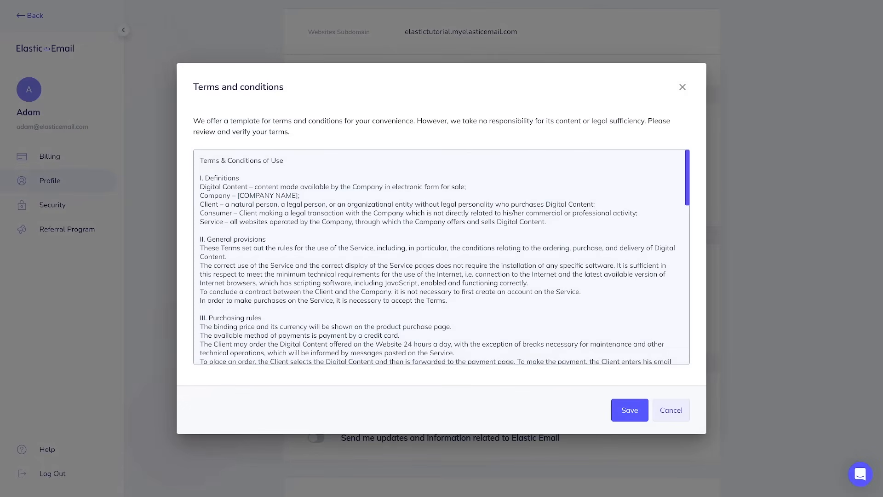
left_click_drag(200, 161, 456, 352)
left_click(401, 335)
scroll(441, 258, "down", 5)
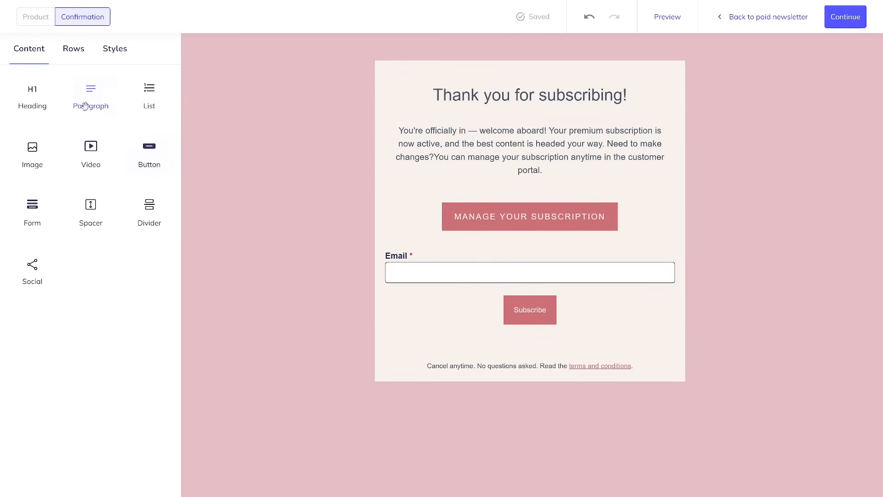
Finish the design and check the paid newsletter link's subdomain, elastictutorial.myelasticemail.com.
left_click(842, 22)
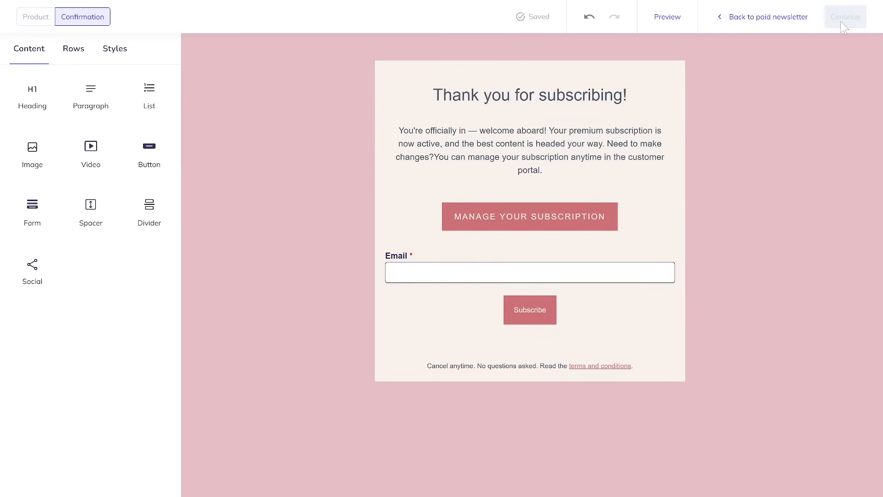
scroll(837, 325, "down", 4)
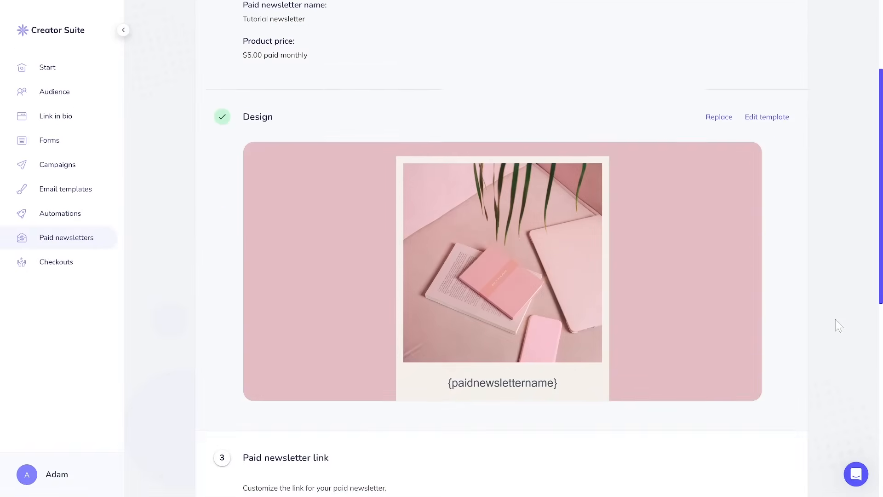
scroll(837, 324, "down", 3)
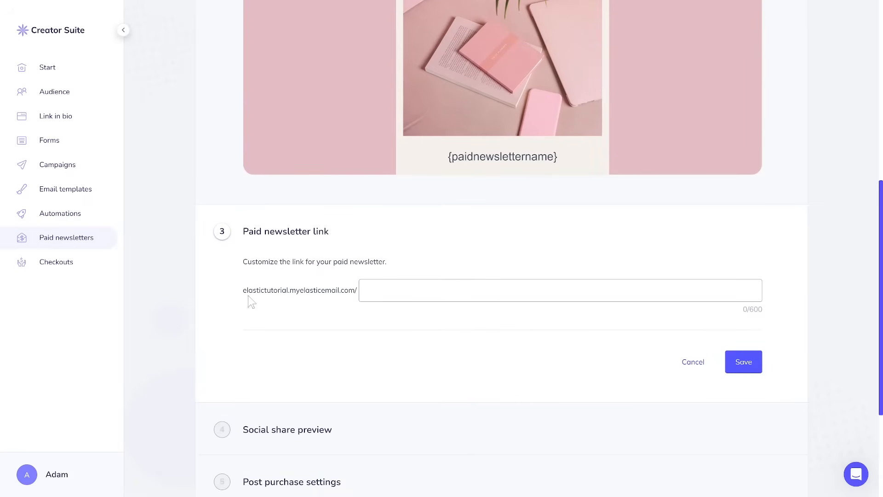
left_click_drag(243, 290, 290, 290)
left_click(303, 306)
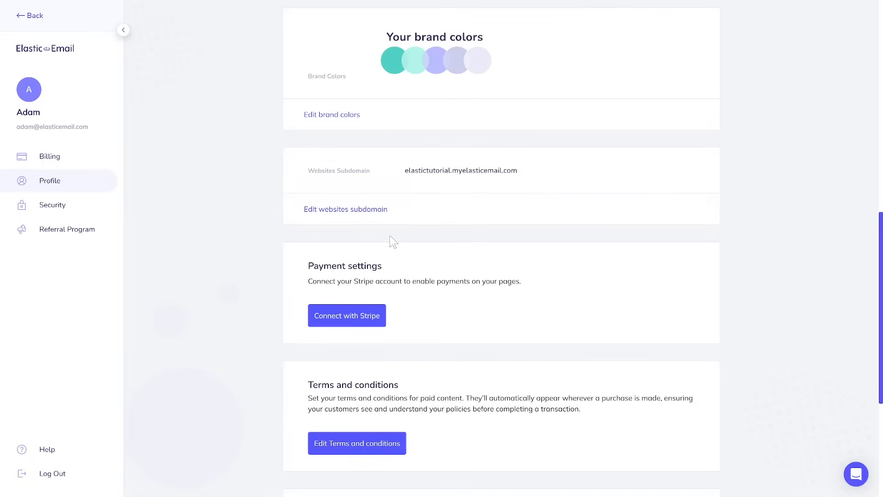
Open the websites subdomain editor and check that the current subdomain is 'elastictutorial'.
left_click(355, 212)
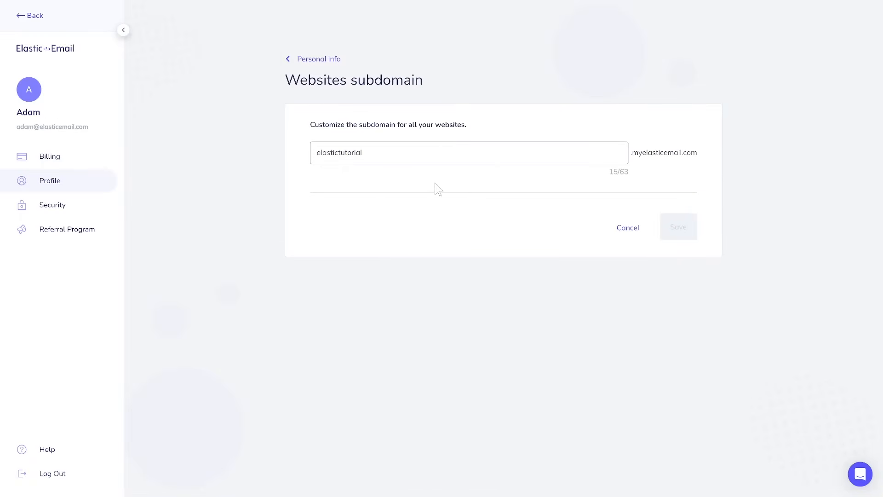
double_click(350, 153)
left_click(508, 187)
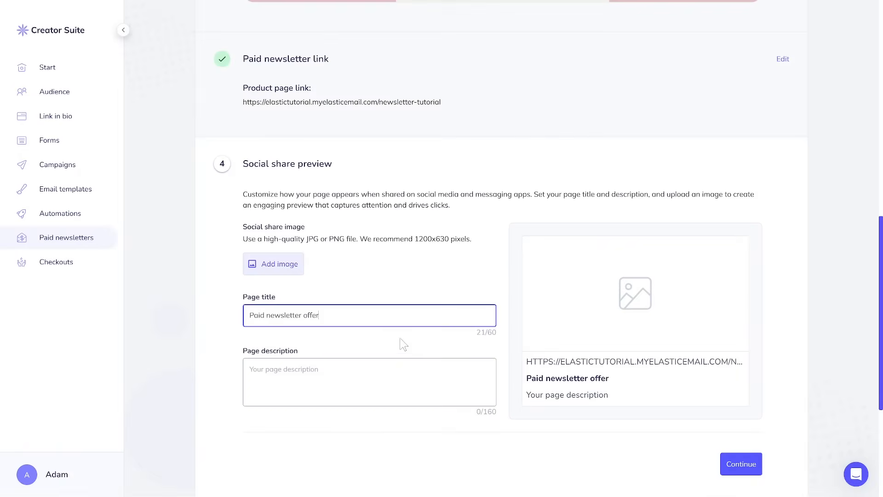
Give the social share preview the description 'Awesome subscription for you' and the pink desk photo, then open the order confirmation email.
key("Tab")
type("Awe")
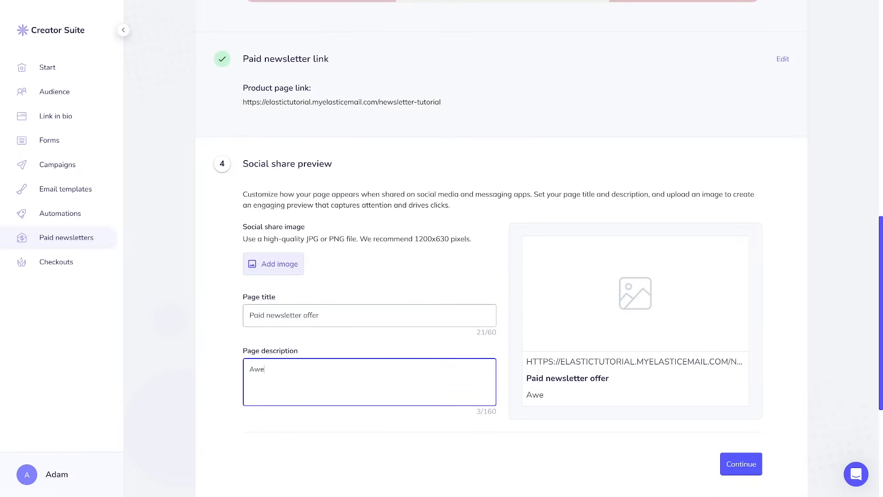
type("some subscription for you")
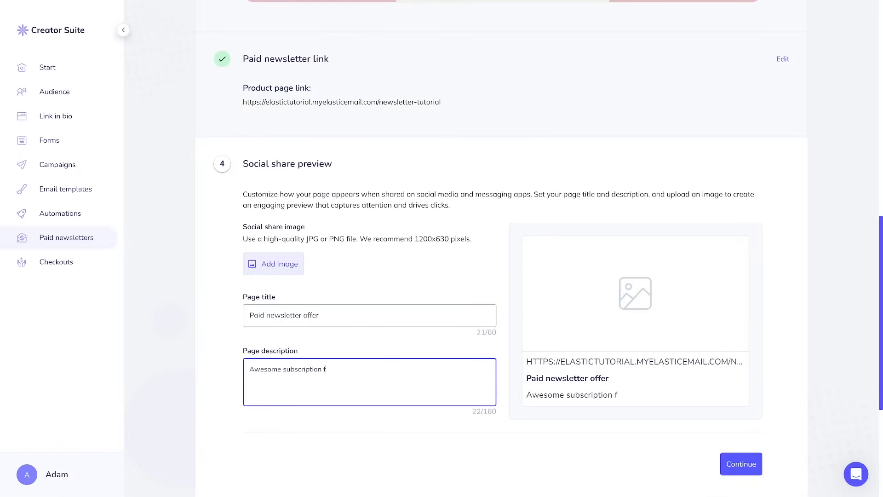
left_click(269, 264)
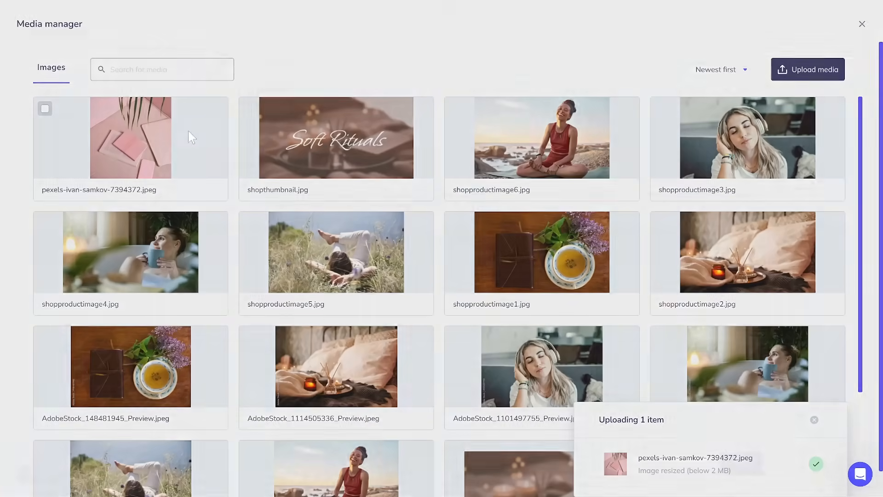
left_click(188, 132)
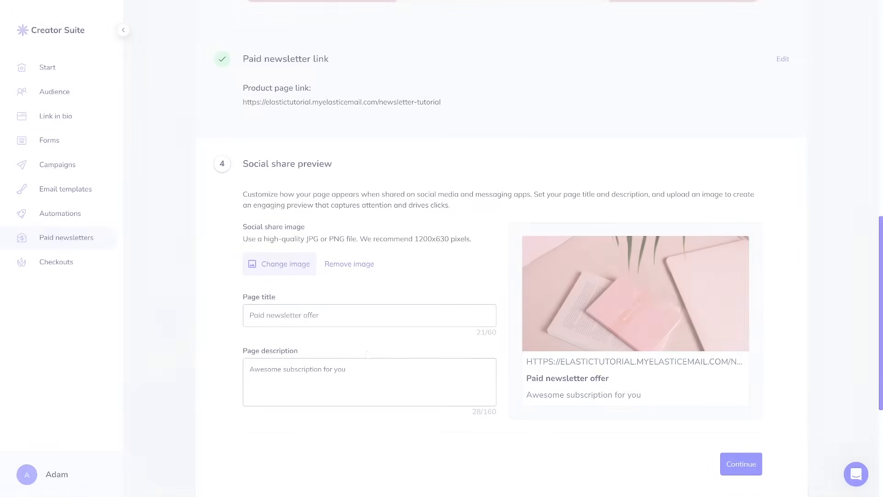
left_click(741, 464)
left_click(345, 321)
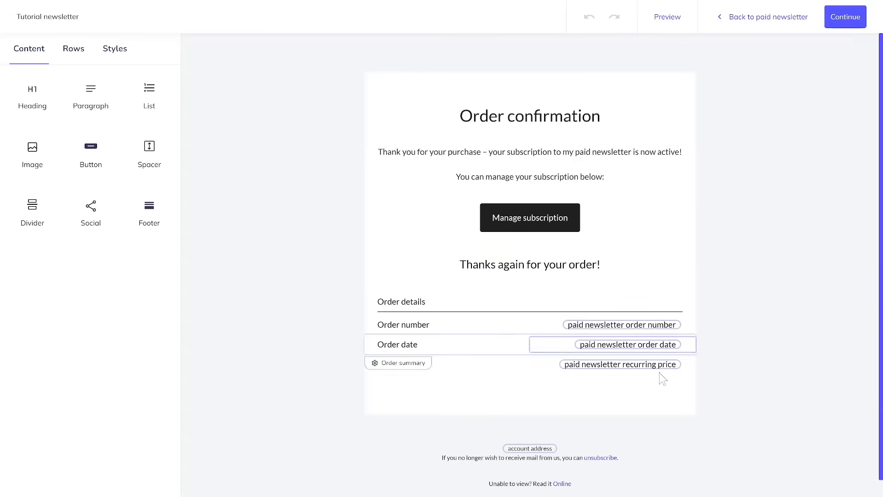
Keep the order confirmation email unchanged and review the post-purchase settings and the 'Tutorial newsletter paid newsletter' list.
left_click(838, 28)
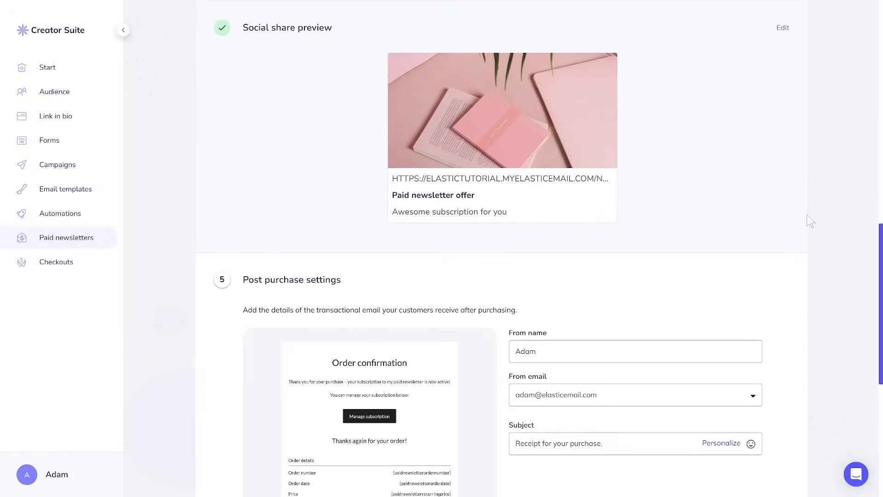
scroll(603, 416, "down", 2)
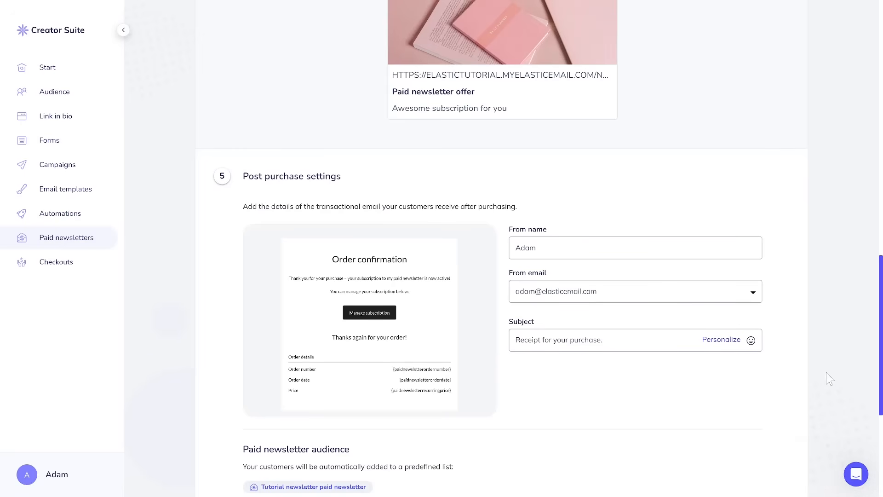
scroll(826, 372, "down", 2)
scroll(827, 371, "down", 2)
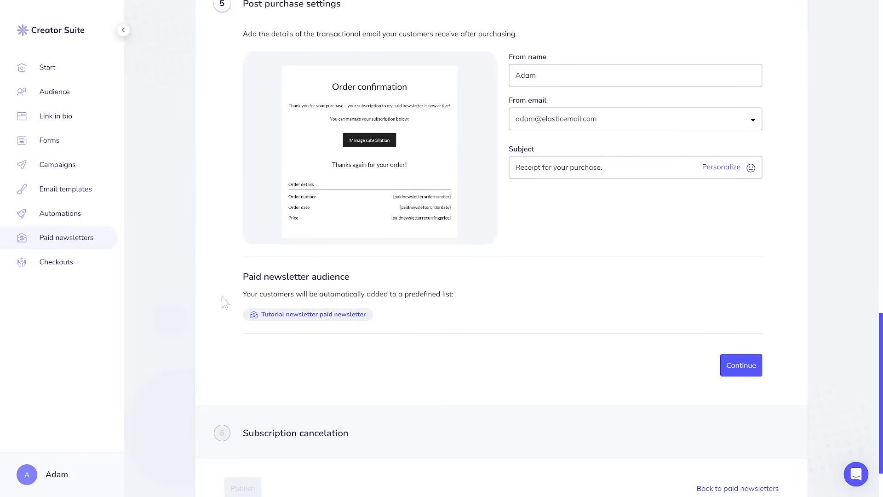
triple_click(331, 317)
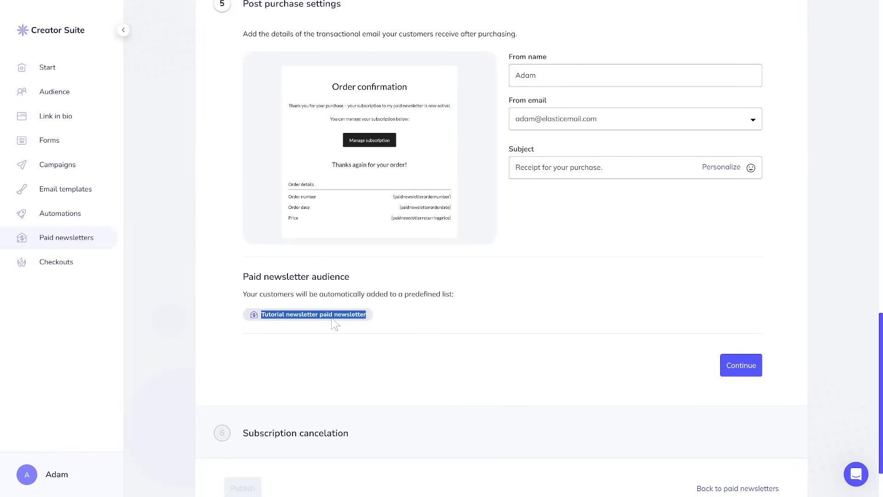
left_click(523, 313)
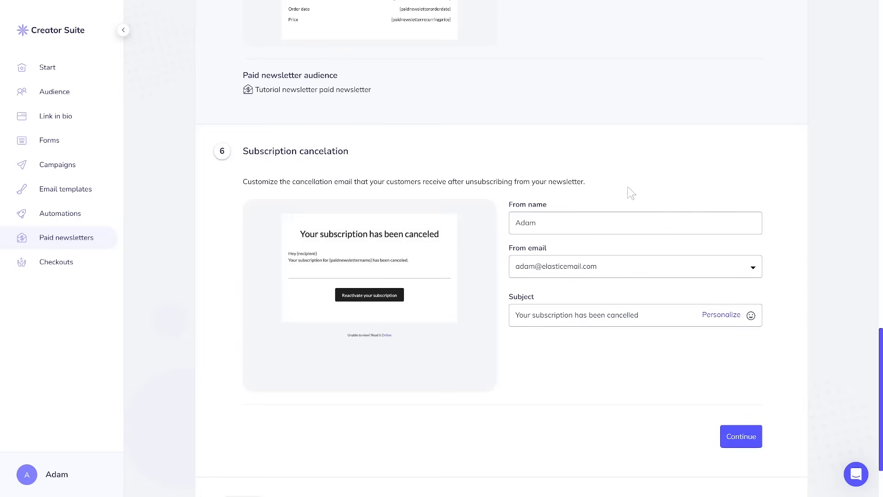
mouse_move(417, 345)
scroll(656, 358, "down", 1)
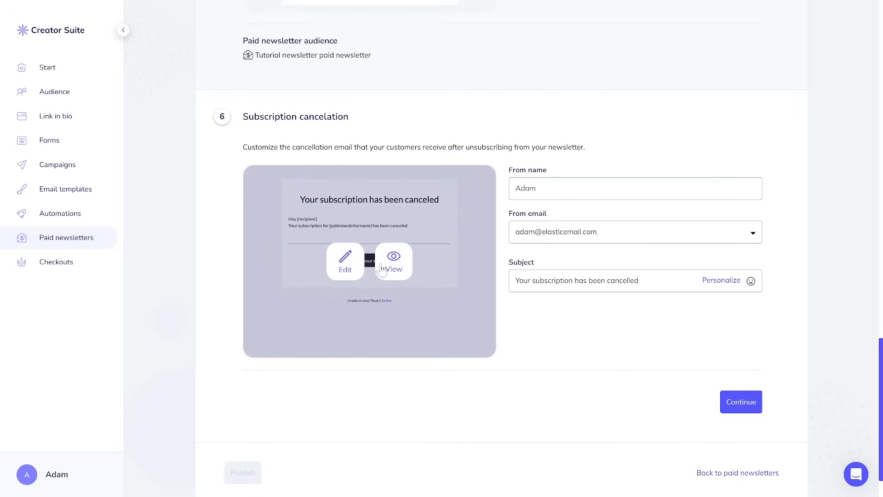
left_click(398, 267)
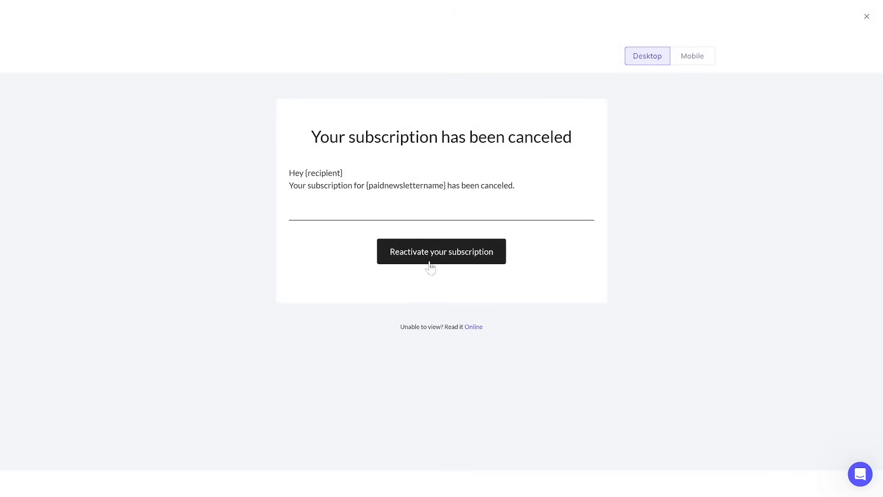
left_click(867, 16)
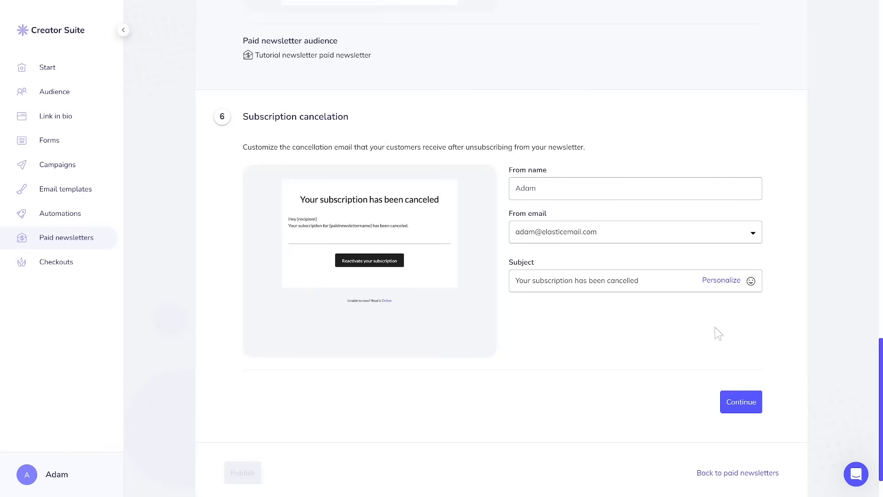
Connect a Stripe account by signing in with the account e-mail and password, and confirm the business location.
left_click(727, 401)
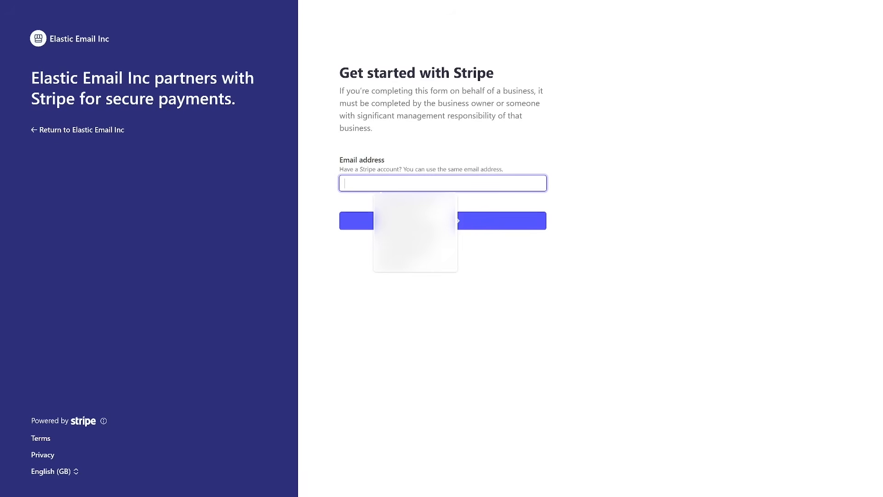
left_click(526, 229)
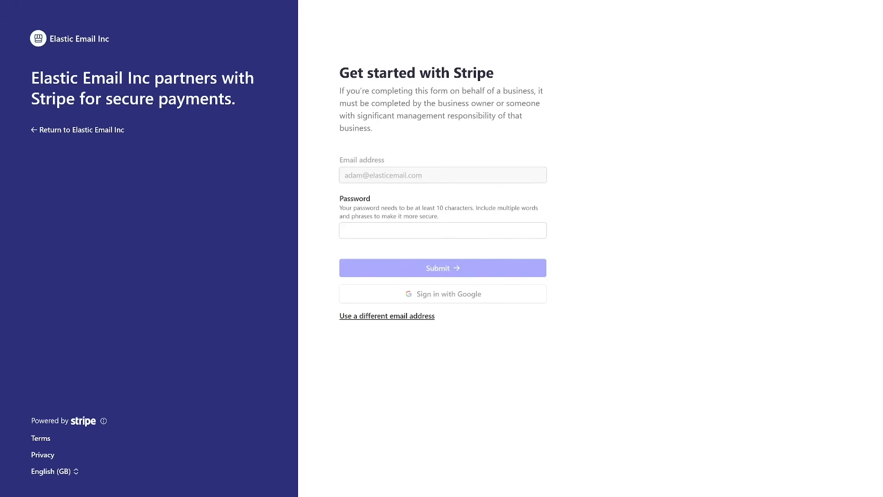
left_click(529, 276)
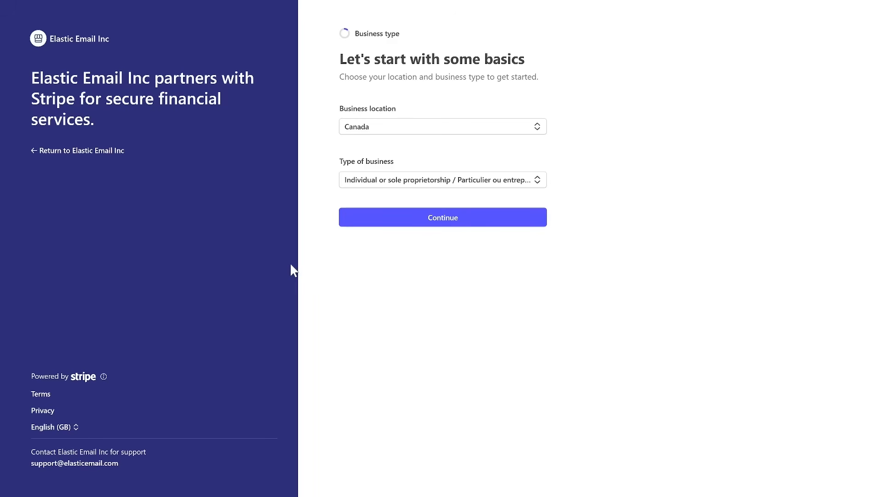
left_click(434, 226)
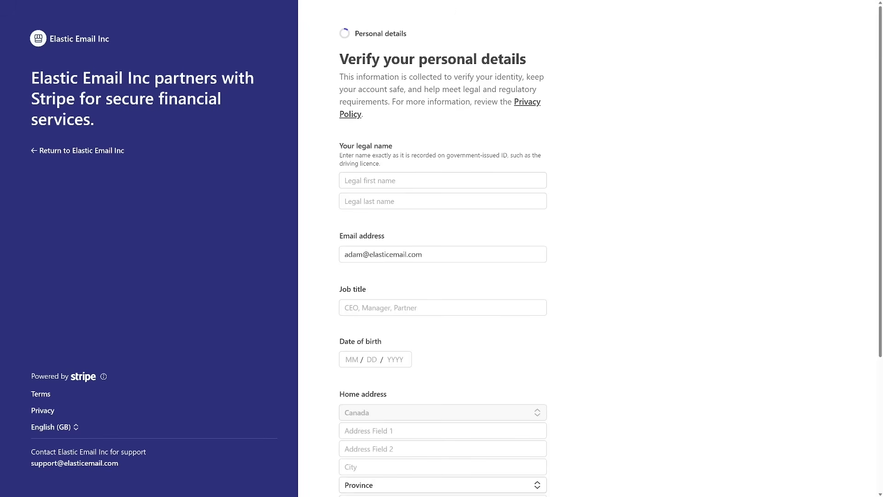
Enter the legal first and last name in the Stripe identity form.
left_click(405, 180)
type("Test")
key("Tab")
type("test")
left_click(611, 228)
scroll(575, 267, "down", 3)
Set the job title to CEO and fill in the date of birth.
left_click(462, 238)
type("CEO")
left_click(398, 291)
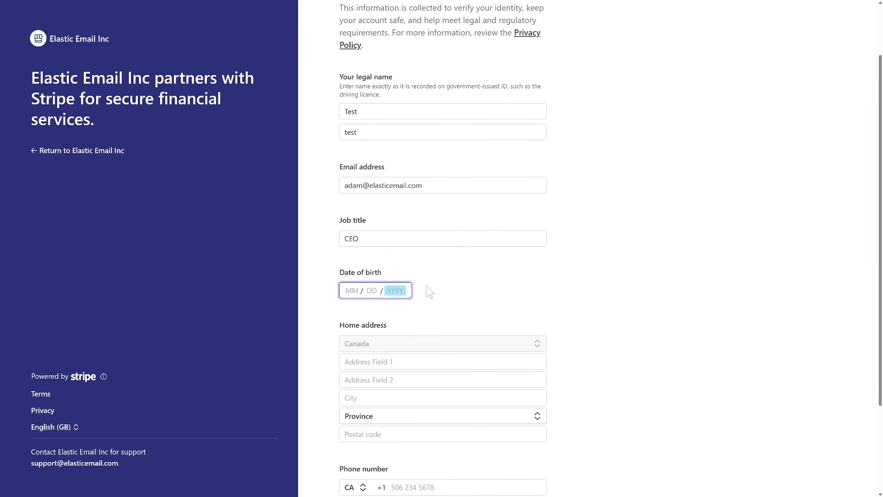
left_click(352, 290)
type("11 / ")
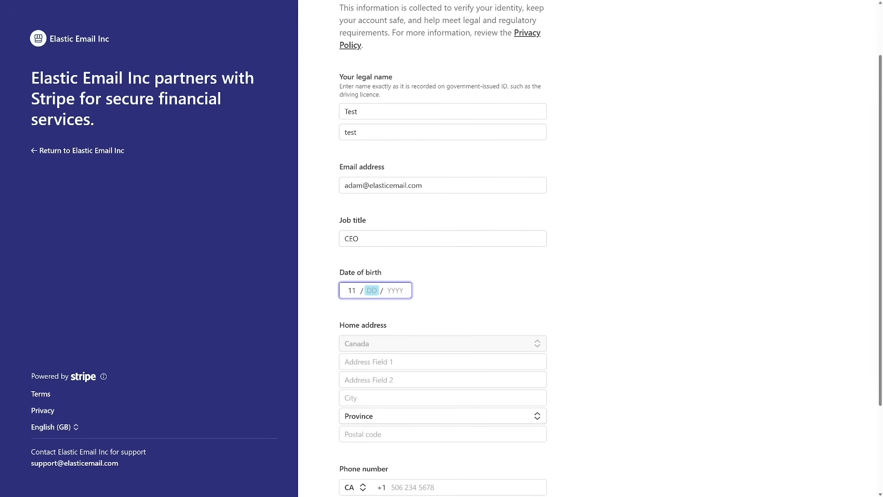
type("10 / 1985")
left_click(603, 330)
scroll(603, 330, "down", 3)
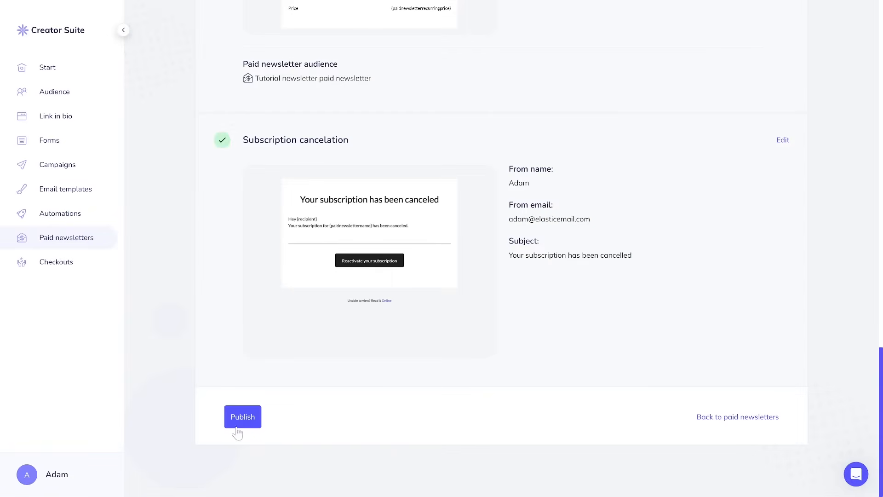
Publish the Tutorial newsletter and copy its paid newsletter link.
left_click(239, 423)
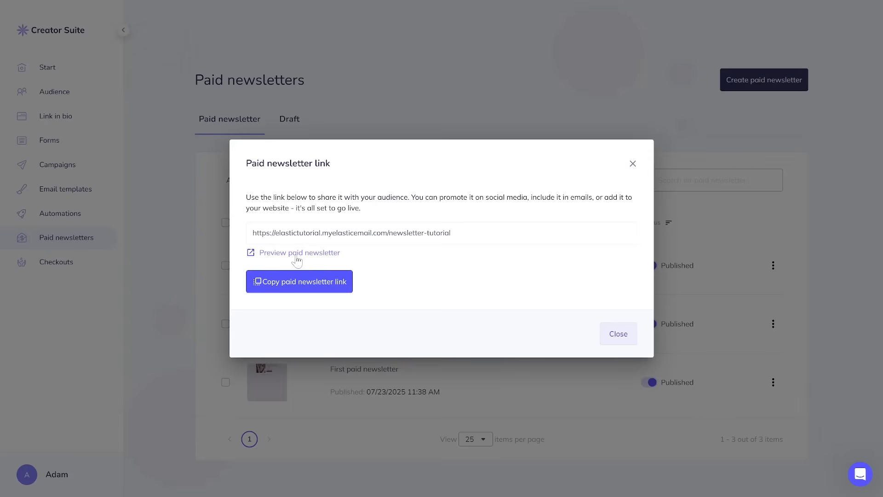
left_click(298, 291)
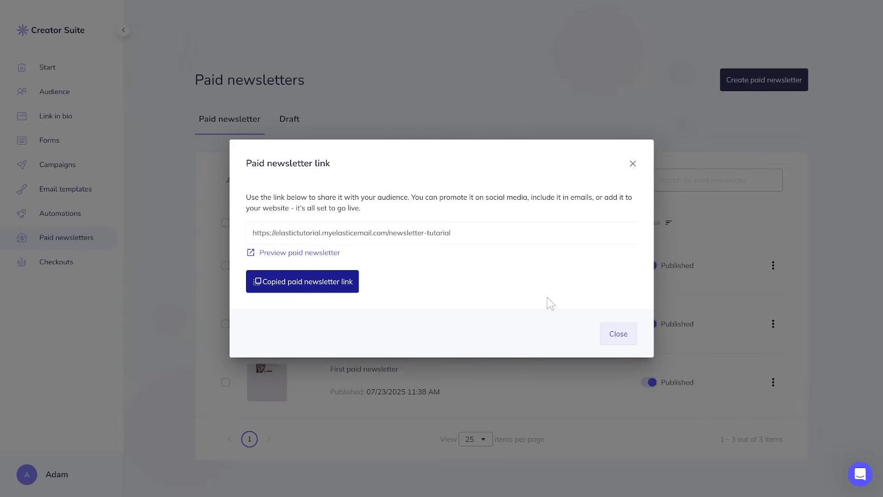
left_click(618, 332)
Choose Send campaign from the Tutorial newsletter's actions menu.
left_click(773, 266)
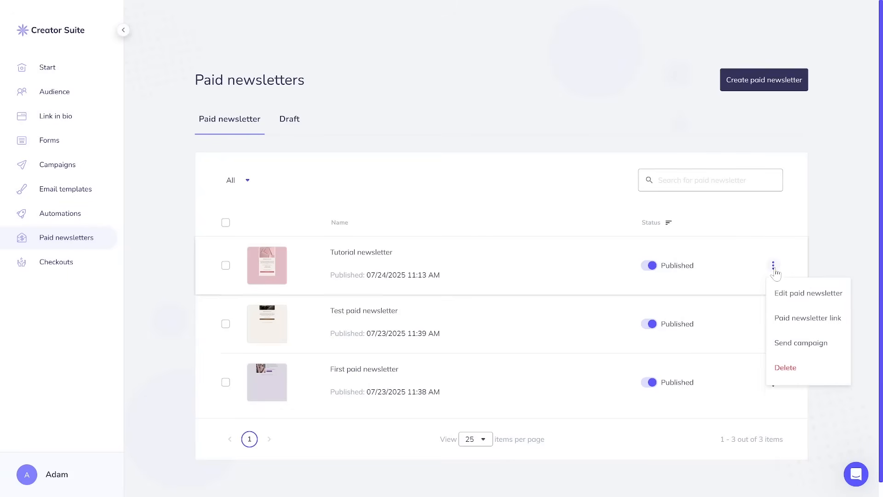
left_click(833, 233)
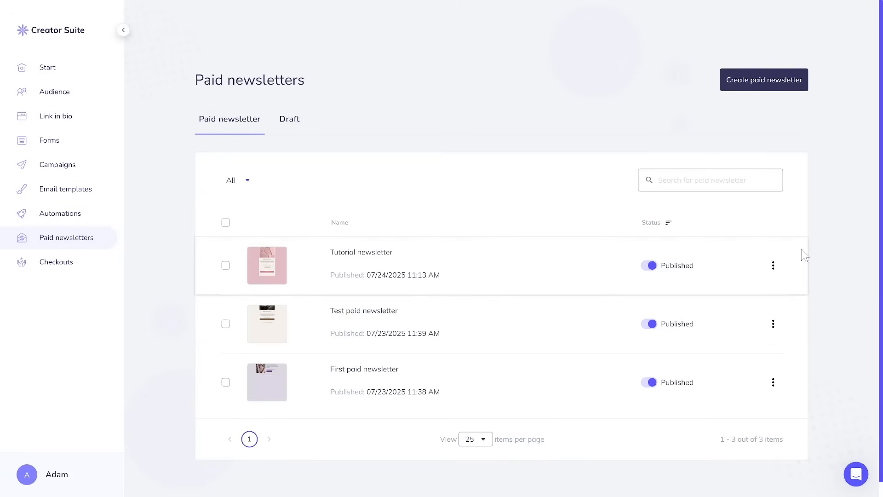
left_click(774, 269)
left_click(831, 251)
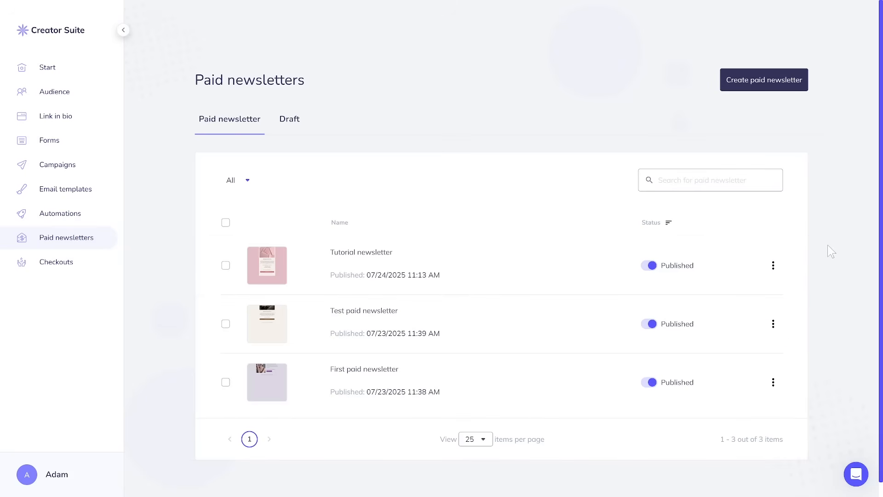
left_click(774, 266)
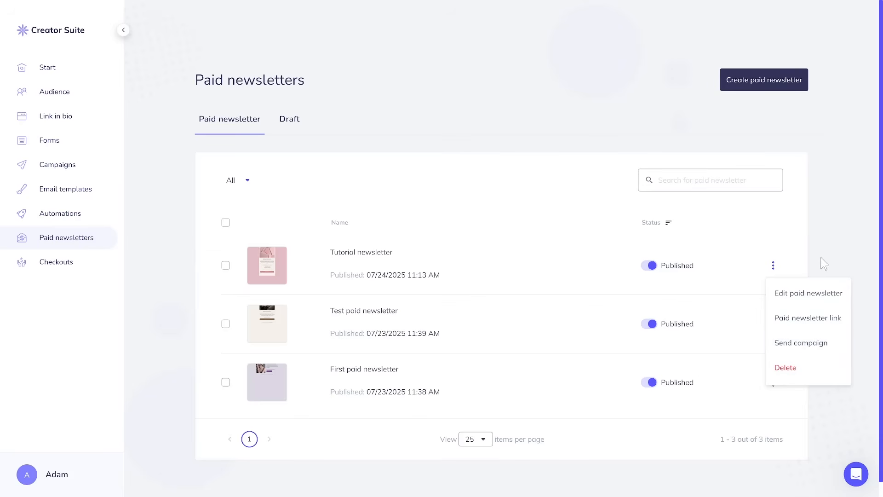
left_click(837, 244)
left_click(773, 266)
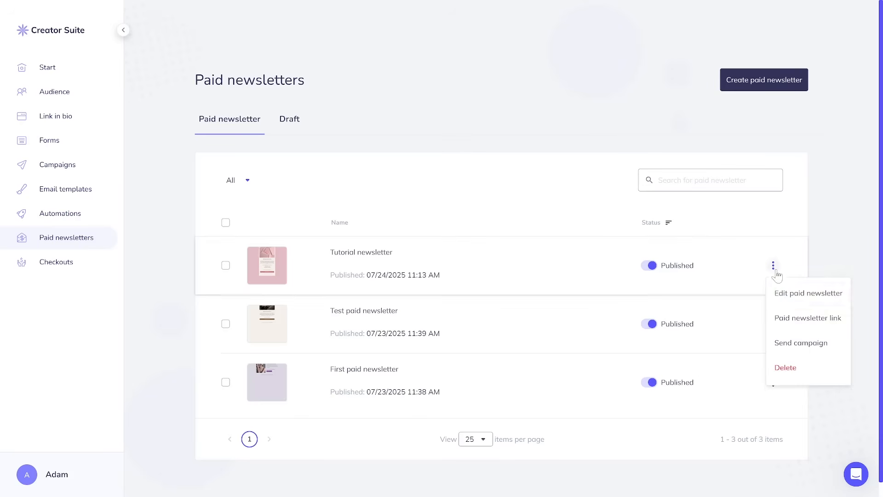
left_click(794, 352)
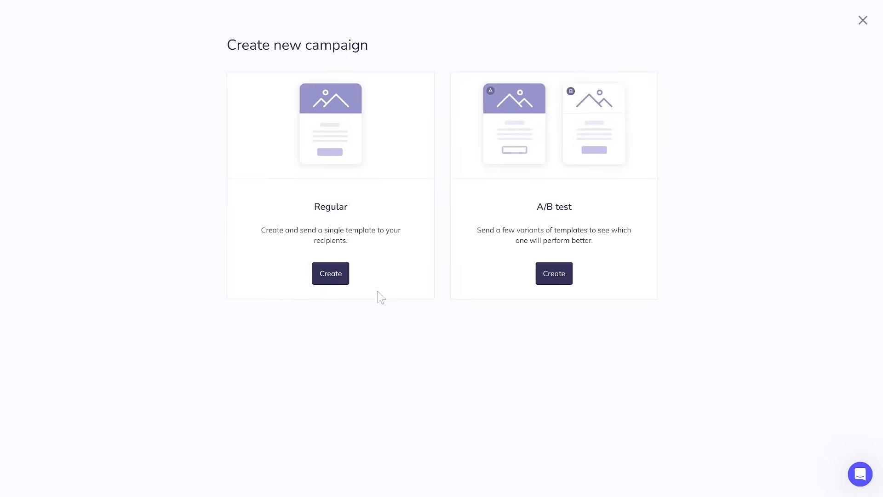
Create a Regular single-template campaign.
left_click(340, 282)
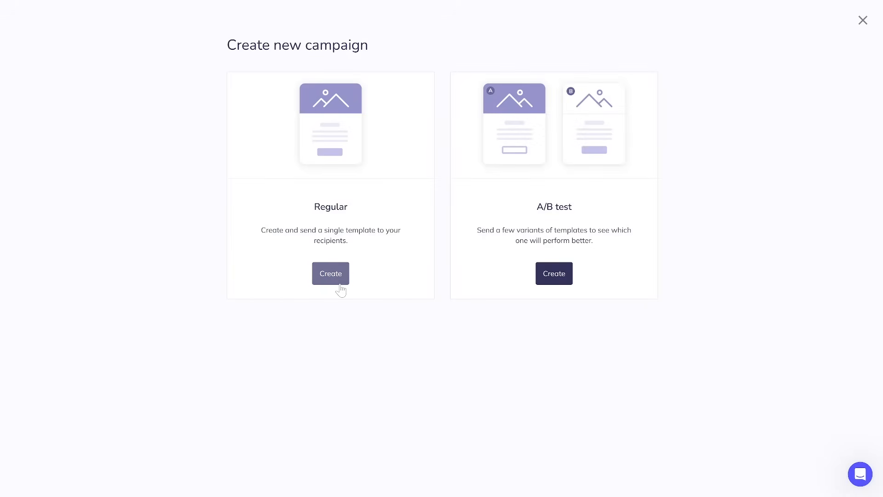
scroll(352, 230, "down", 1)
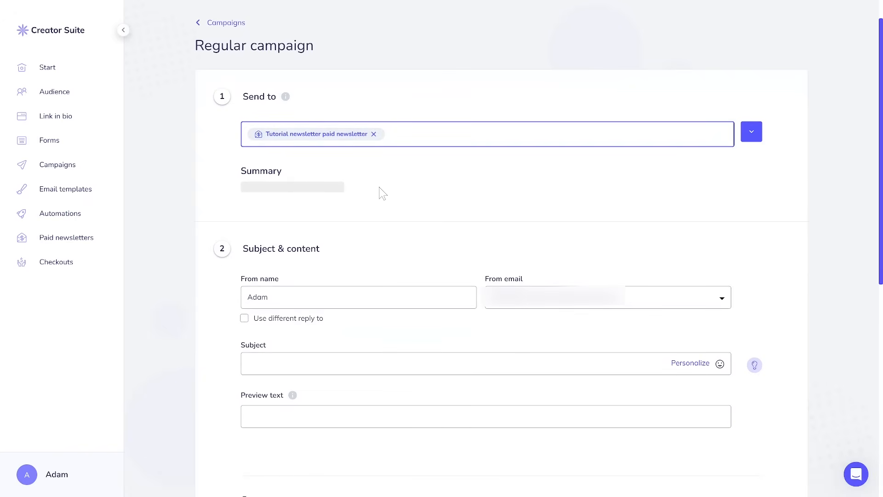
scroll(379, 192, "up", 1)
left_click_drag(215, 57, 240, 61)
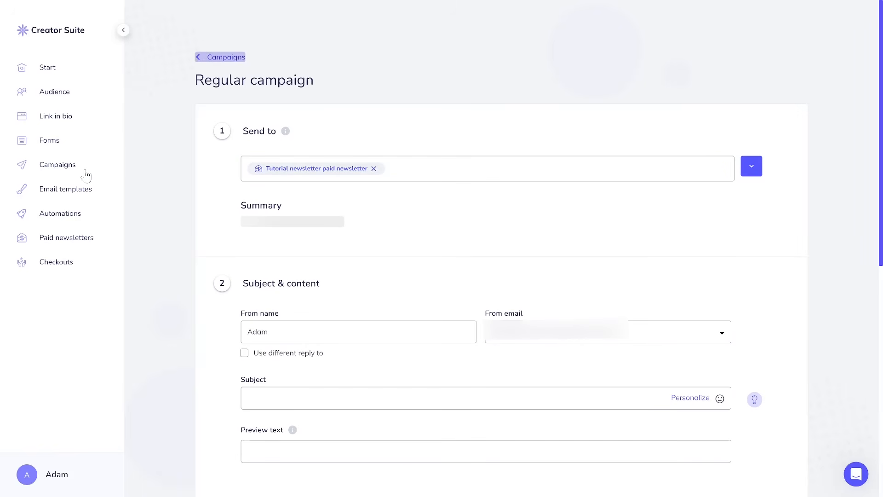
Recreate a Regular campaign from Campaigns, send it to 'First paid newsletter', then leave without saving.
left_click(76, 171)
left_click(767, 81)
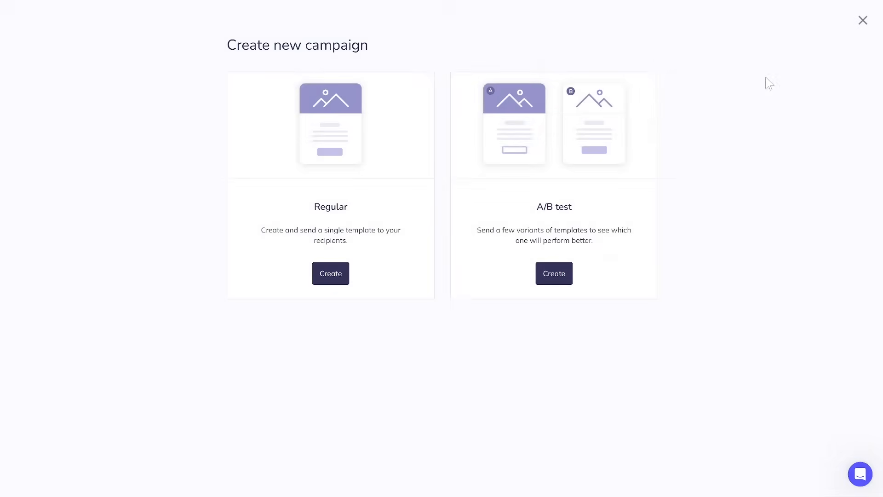
left_click(332, 272)
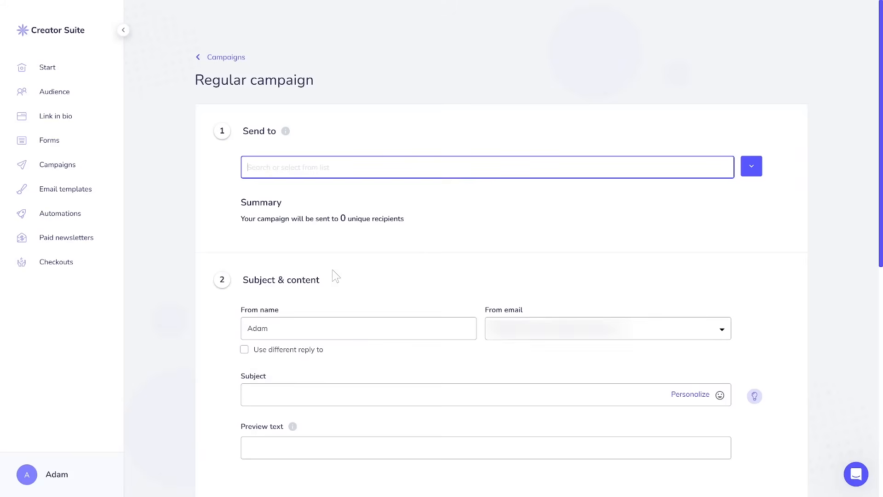
left_click(752, 166)
scroll(517, 261, "down", 4)
left_click(436, 290)
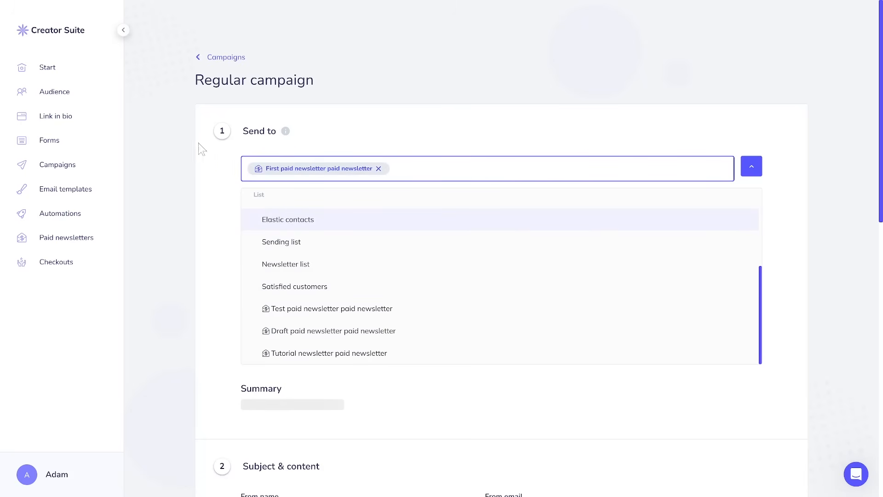
left_click(92, 69)
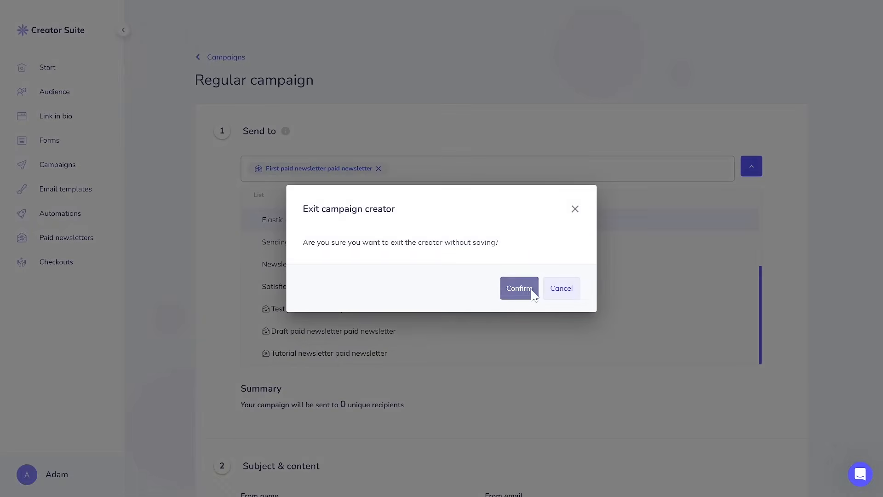
left_click(532, 293)
From the start dashboard, start a new message to the support team in the chat.
scroll(781, 313, "down", 2)
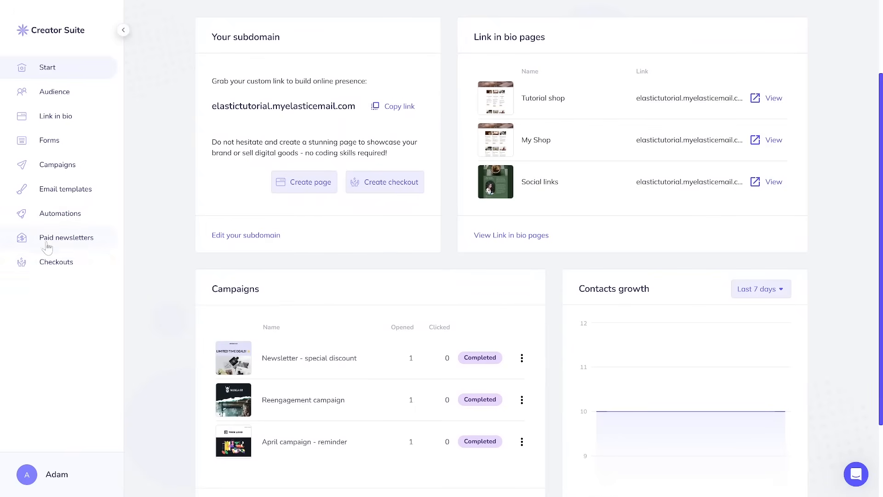
scroll(853, 395, "down", 1)
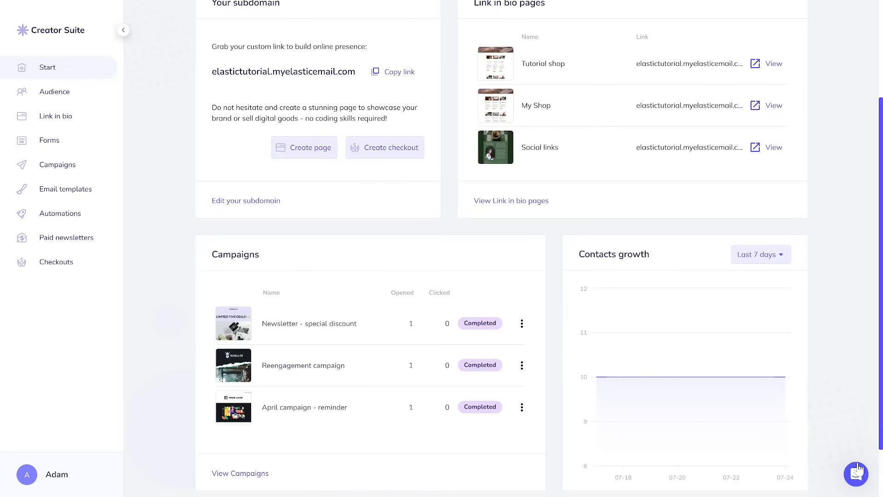
left_click(857, 473)
left_click(777, 445)
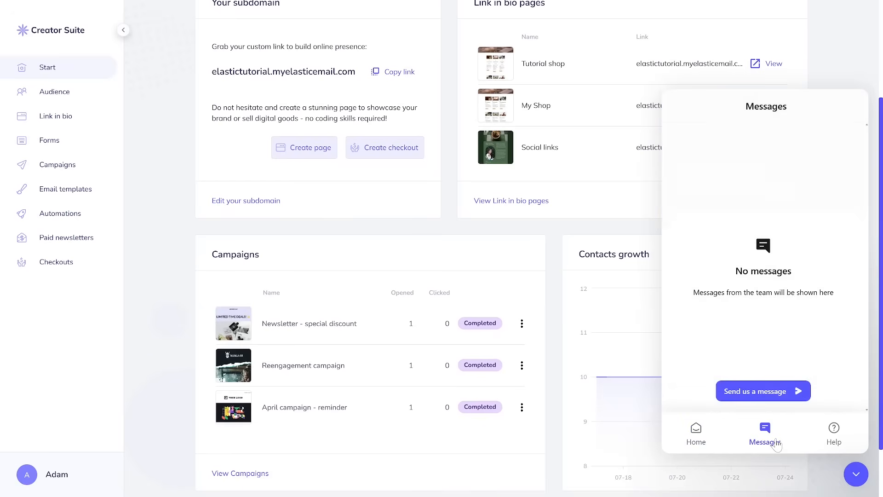
left_click(772, 392)
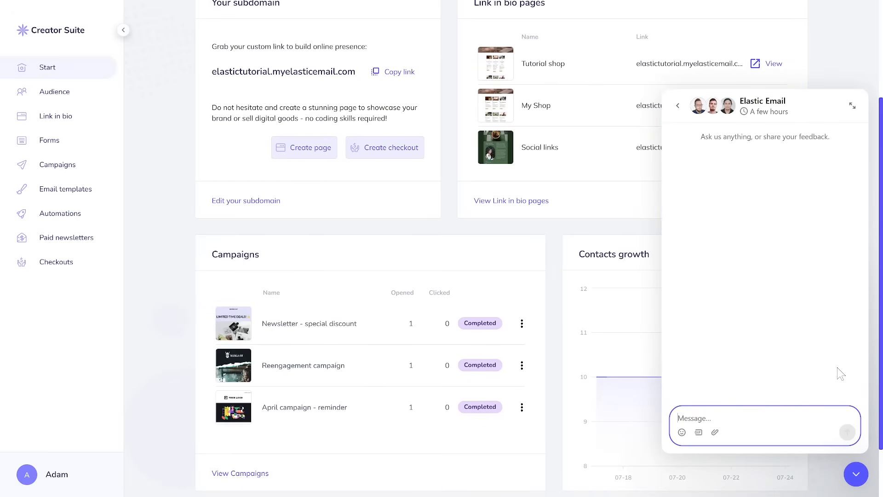